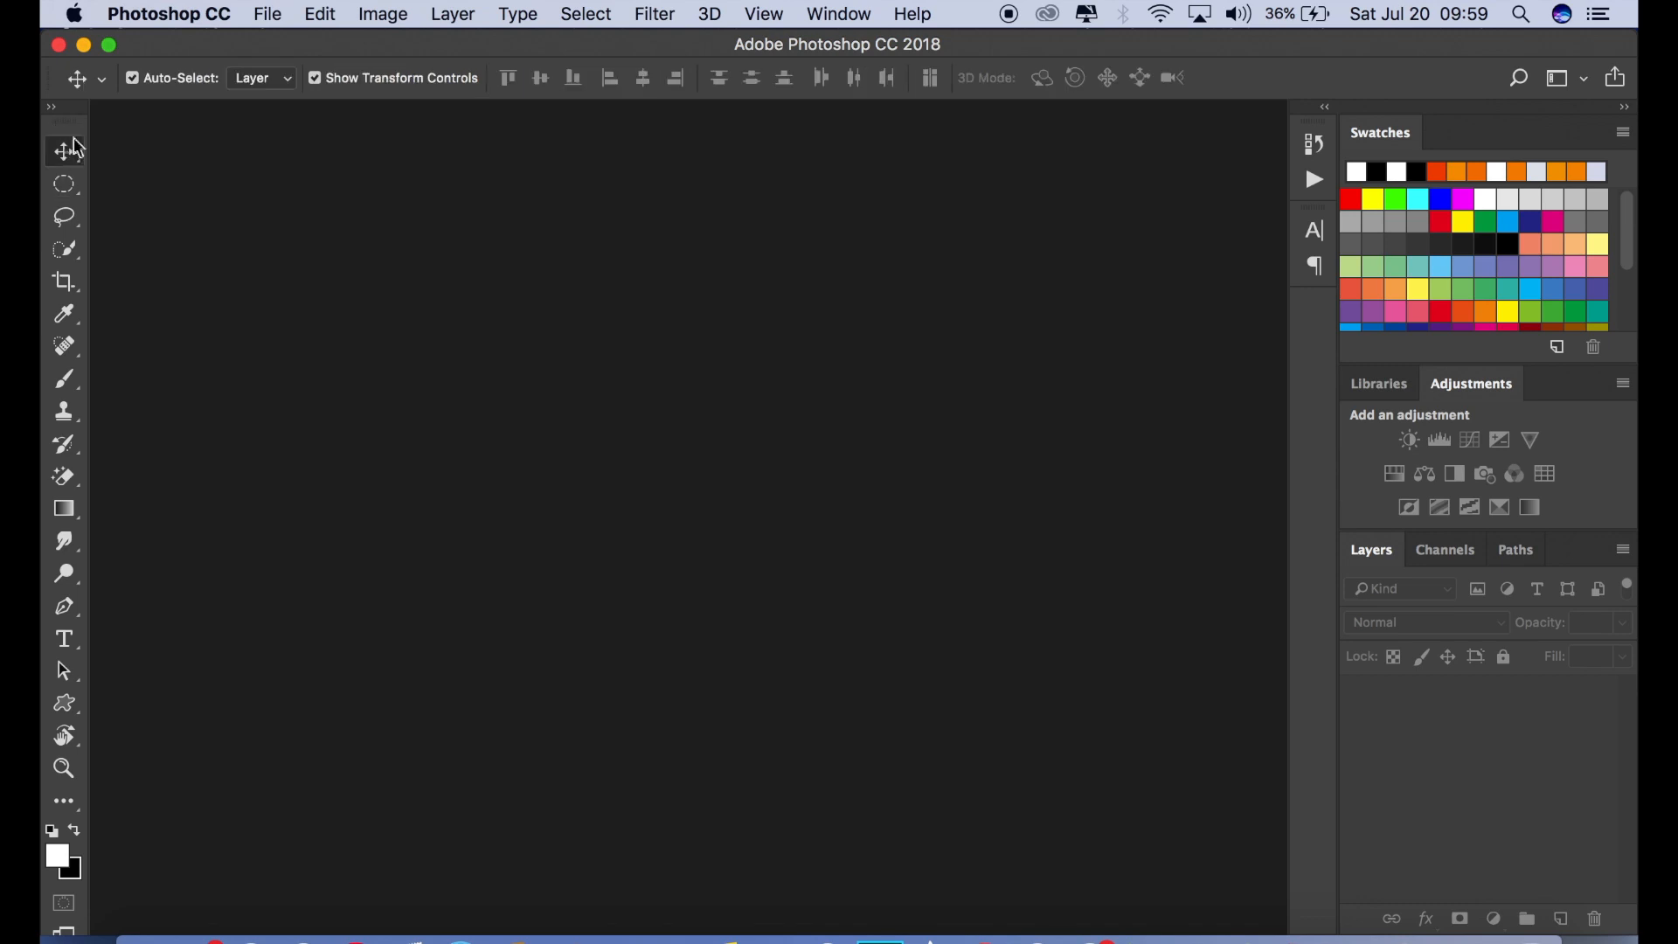
Open IMG_0132.jpg from the Desktop and duplicate its Background layer
{"action": "left_click", "coordinate": [267, 14]}
{"action": "left_click", "coordinate": [284, 64]}
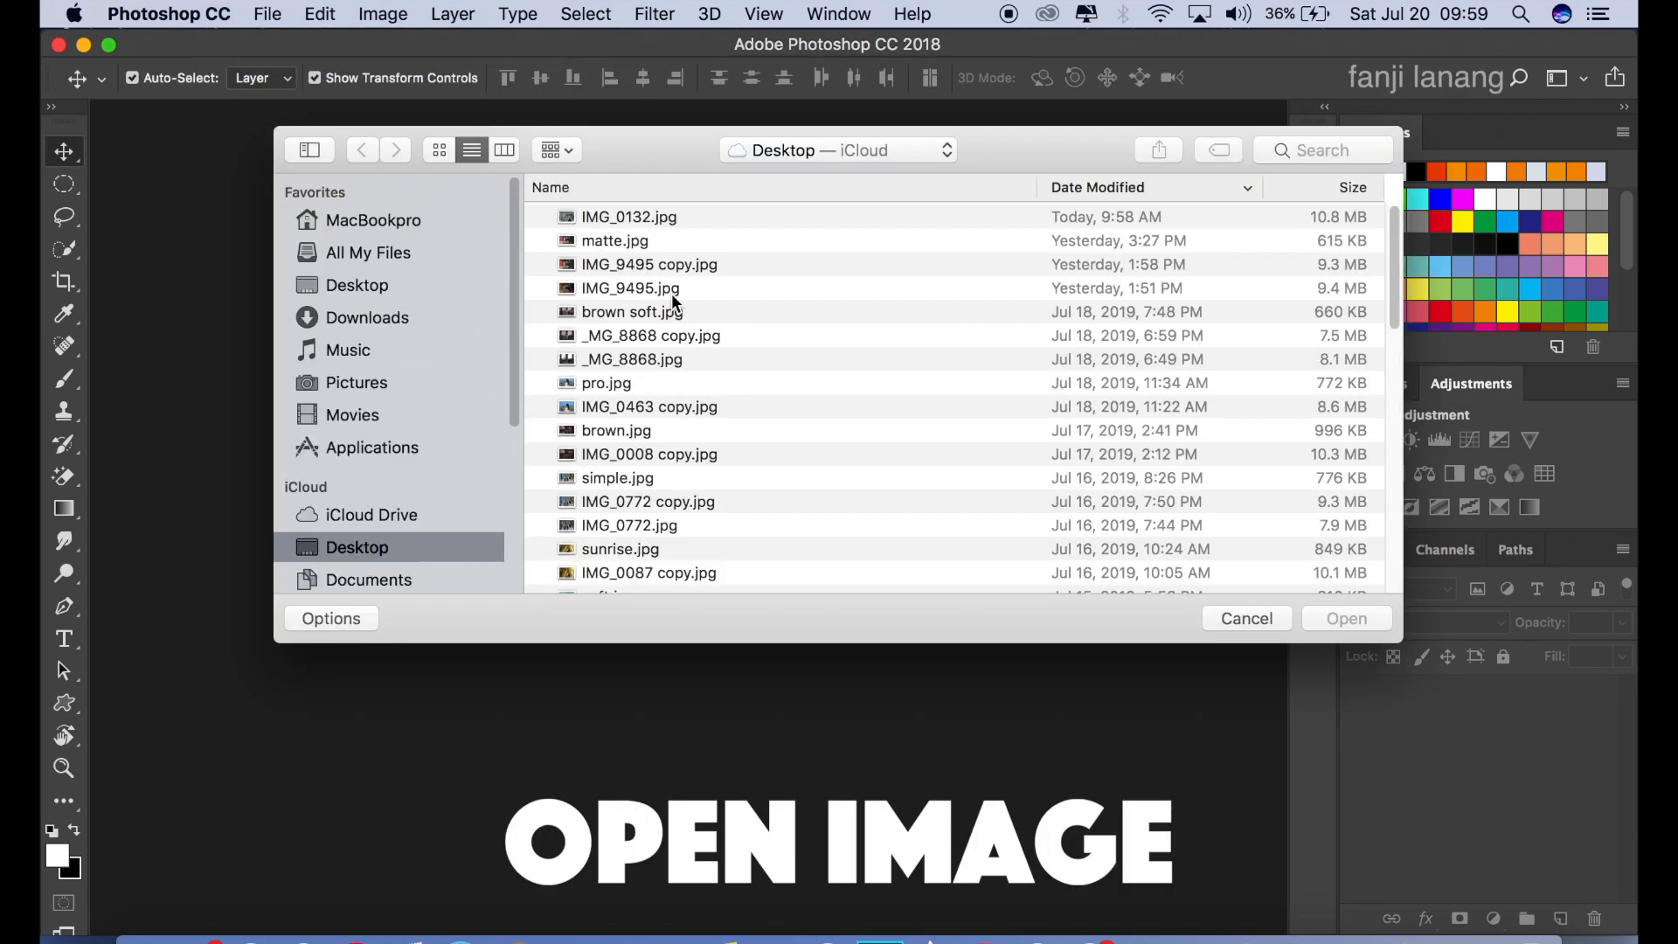
{"action": "left_click", "coordinate": [669, 216]}
{"action": "left_click", "coordinate": [1332, 617]}
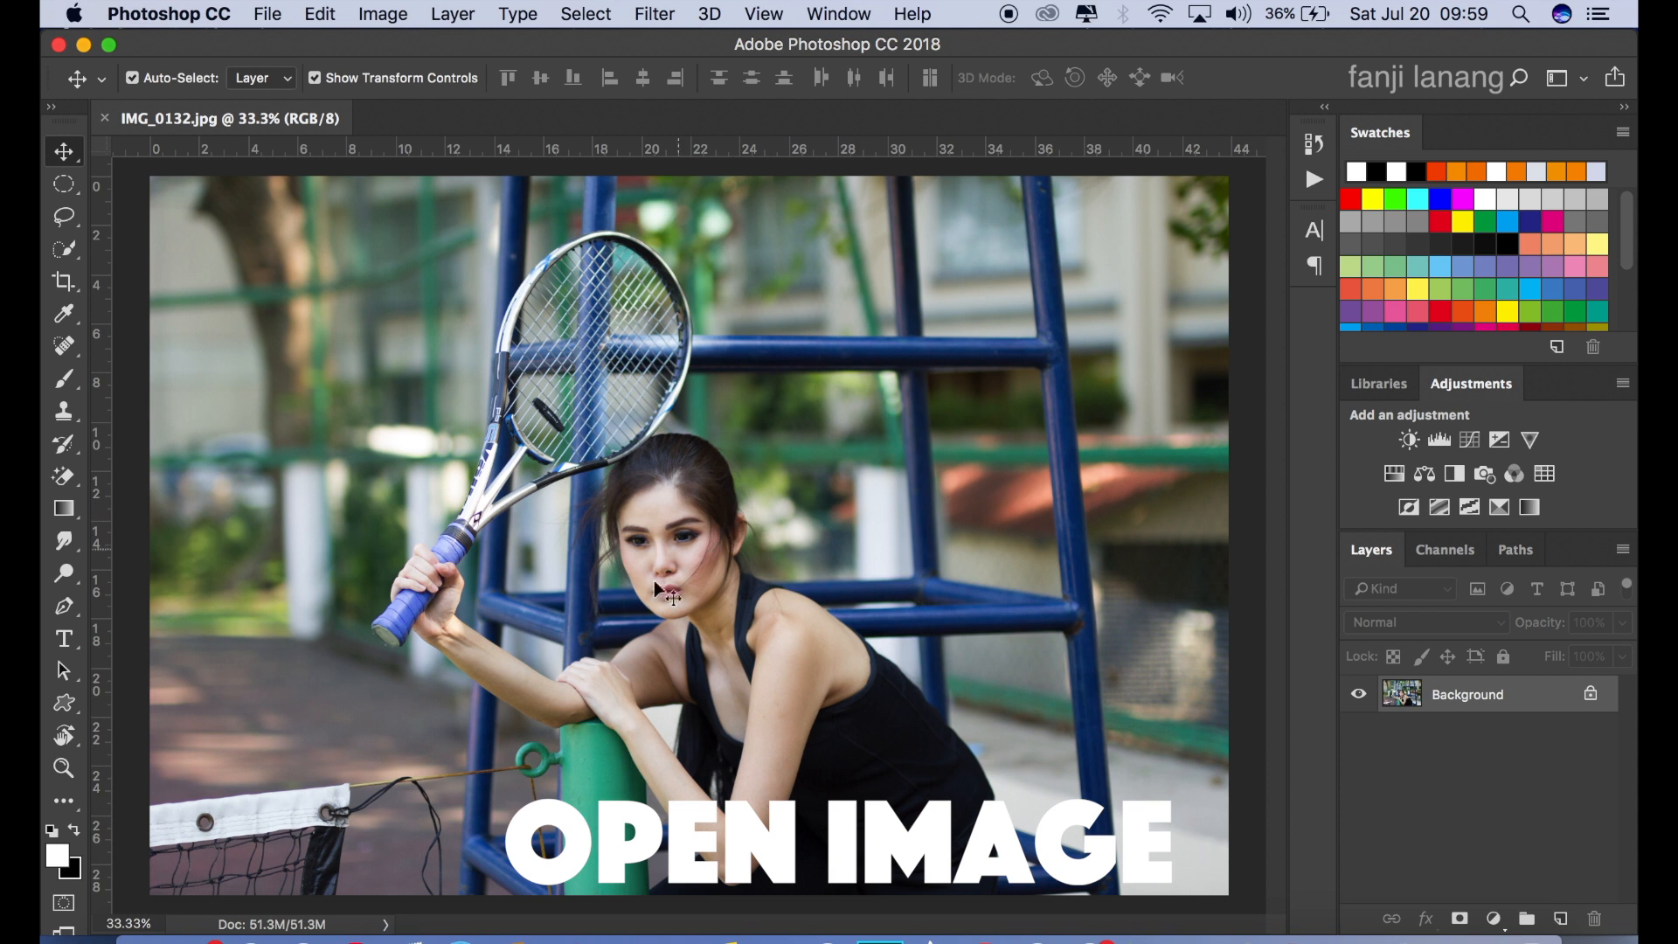
{"action": "left_click", "coordinate": [1451, 697]}
{"action": "left_click_drag", "start_coordinate": [1453, 699], "coordinate": [1558, 911]}
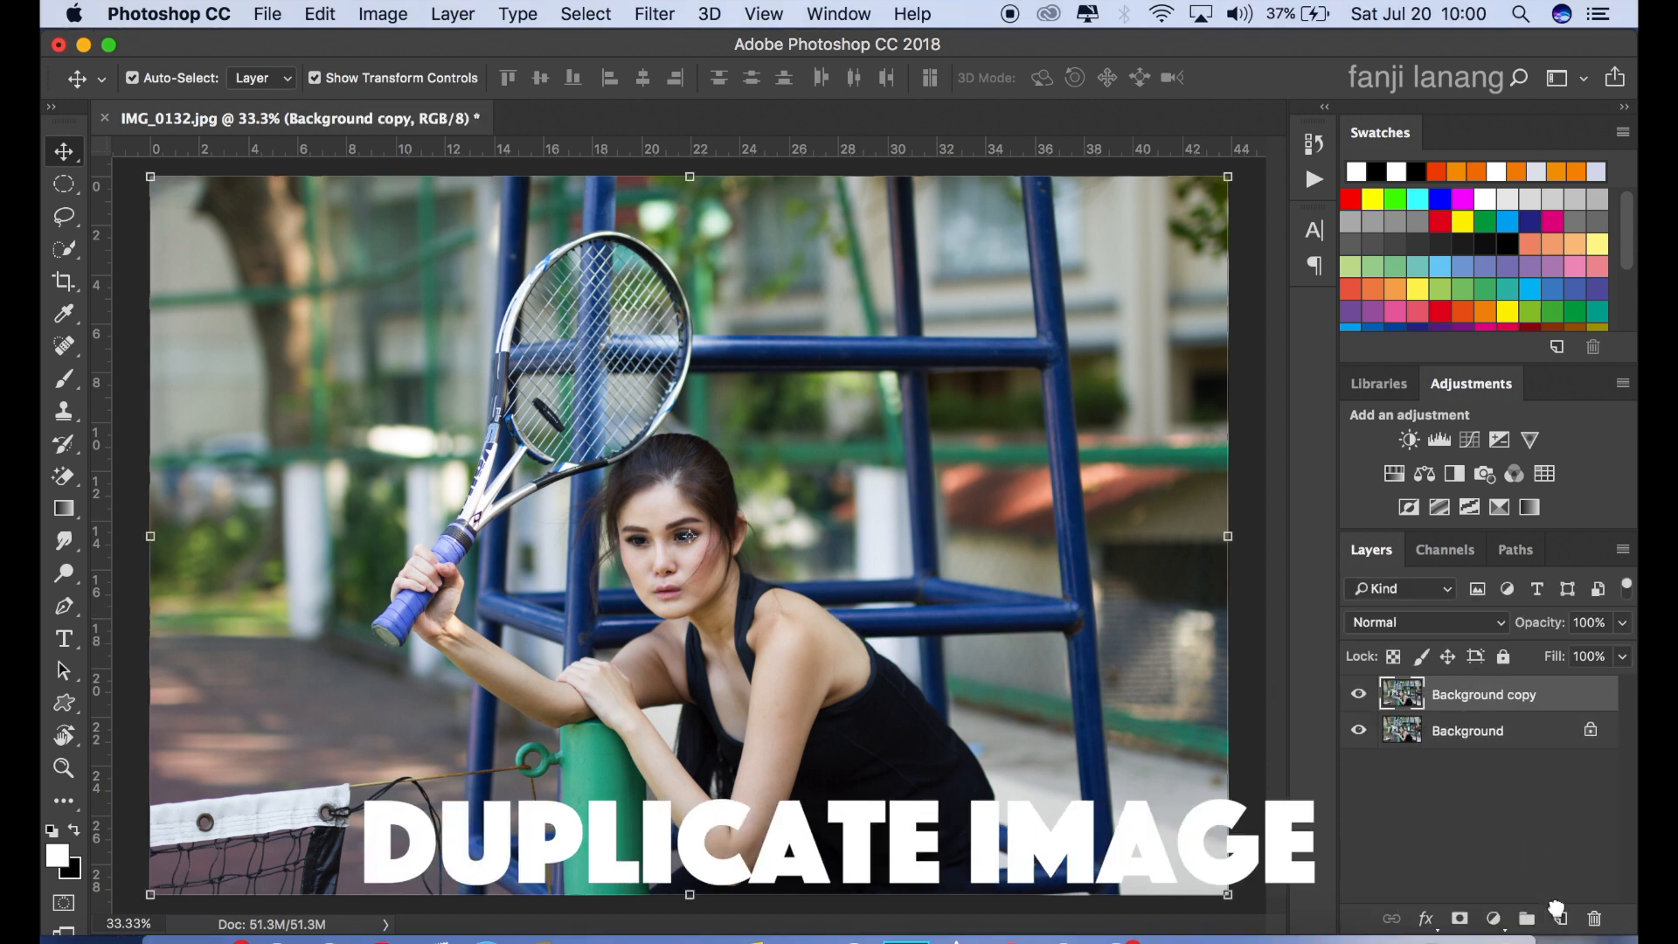
Convert the image to Lab Color mode, keeping the two layers unmerged
{"action": "left_click", "coordinate": [384, 14]}
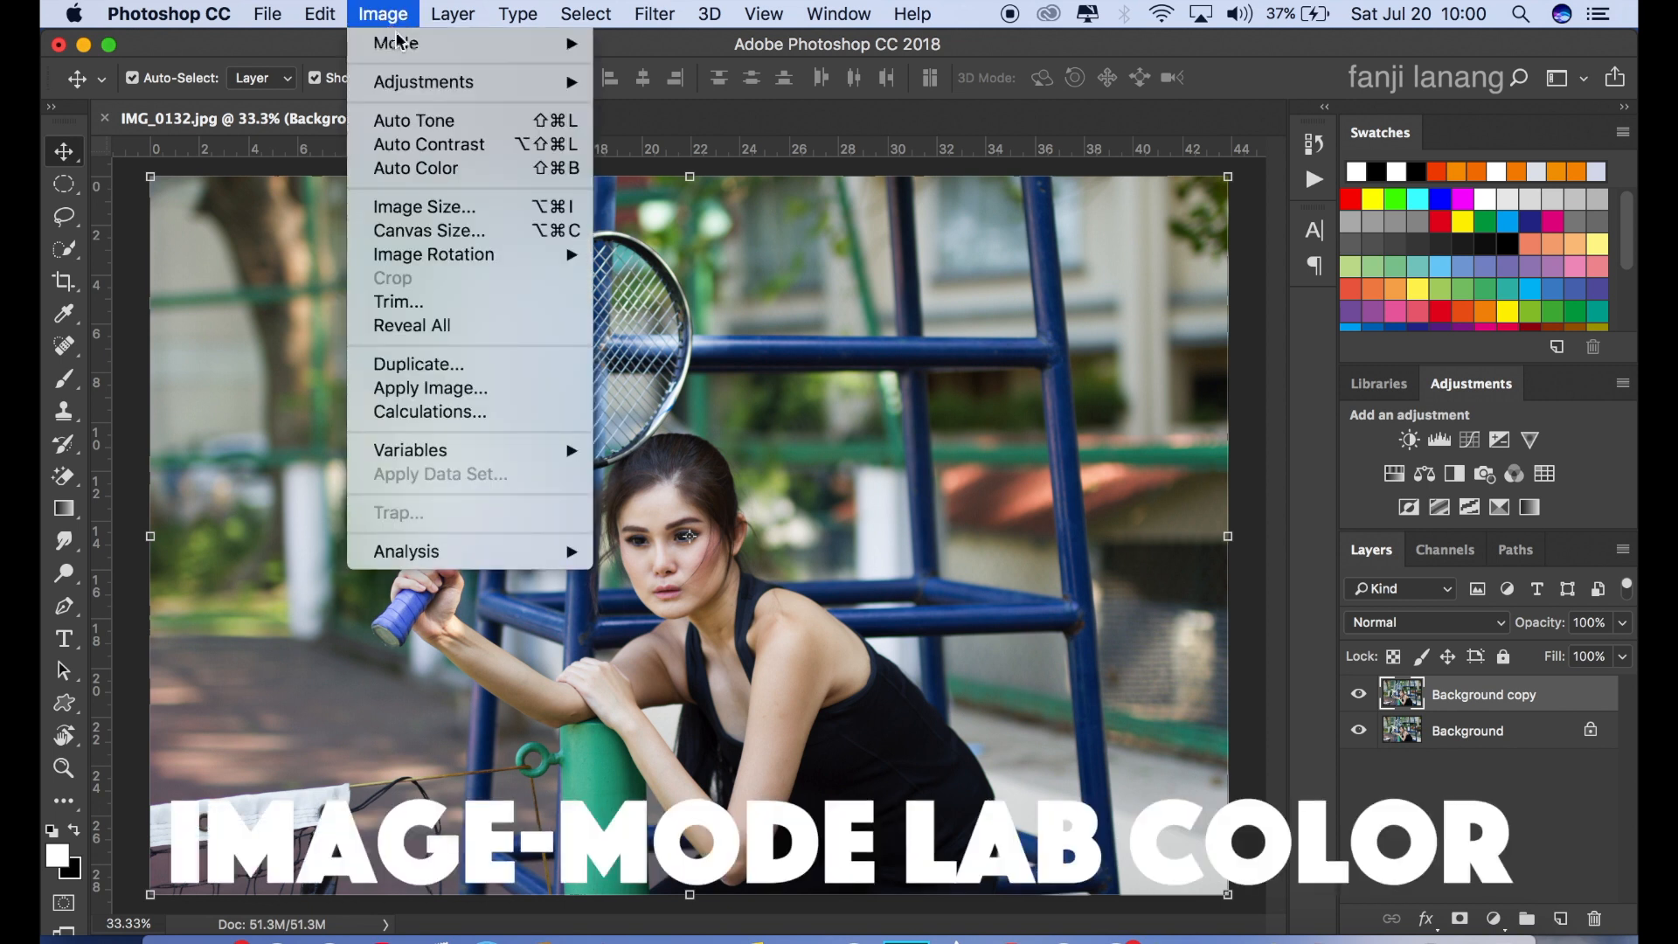
{"action": "mouse_move", "coordinate": [417, 48]}
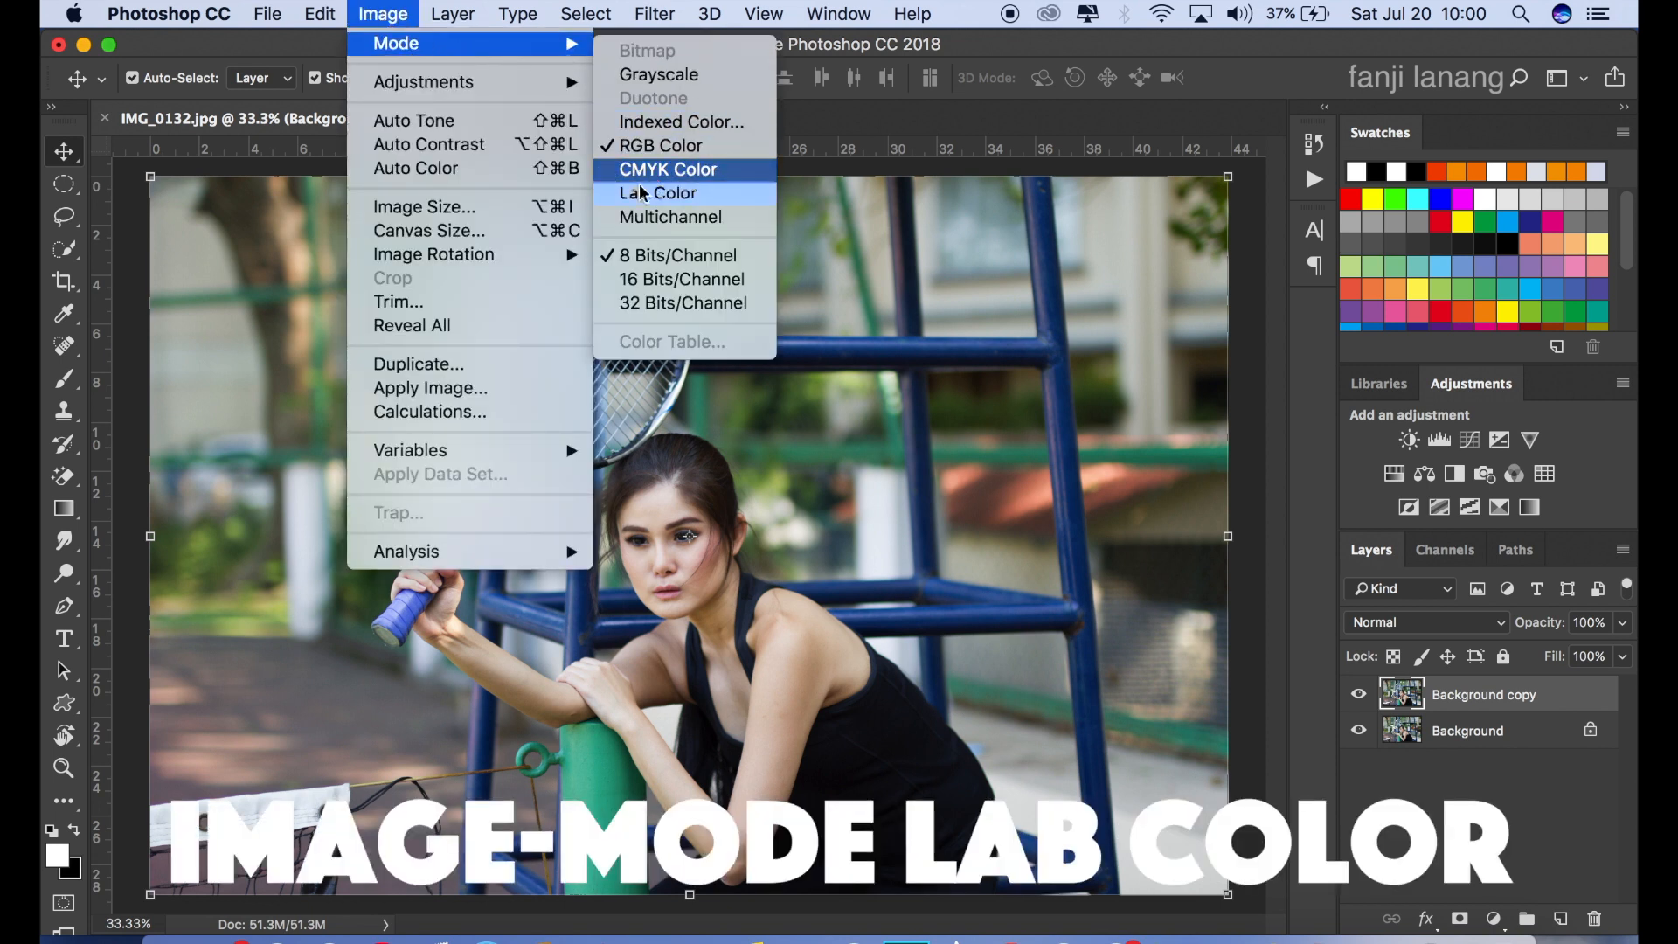
{"action": "left_click", "coordinate": [674, 201]}
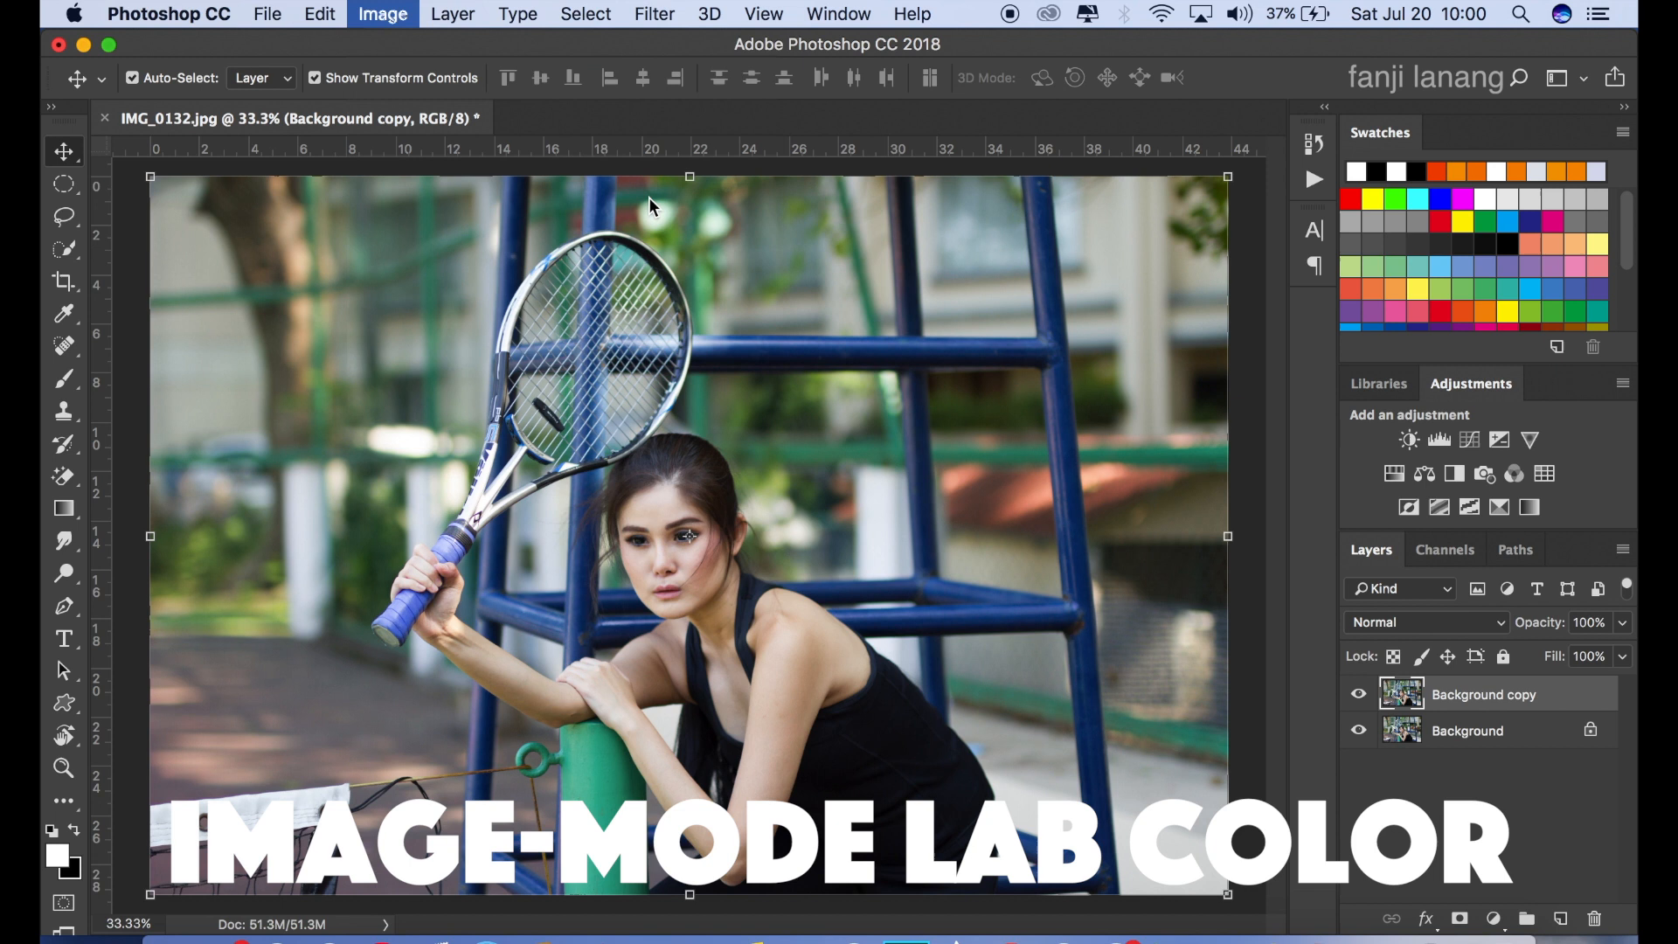
{"action": "left_click", "coordinate": [753, 364]}
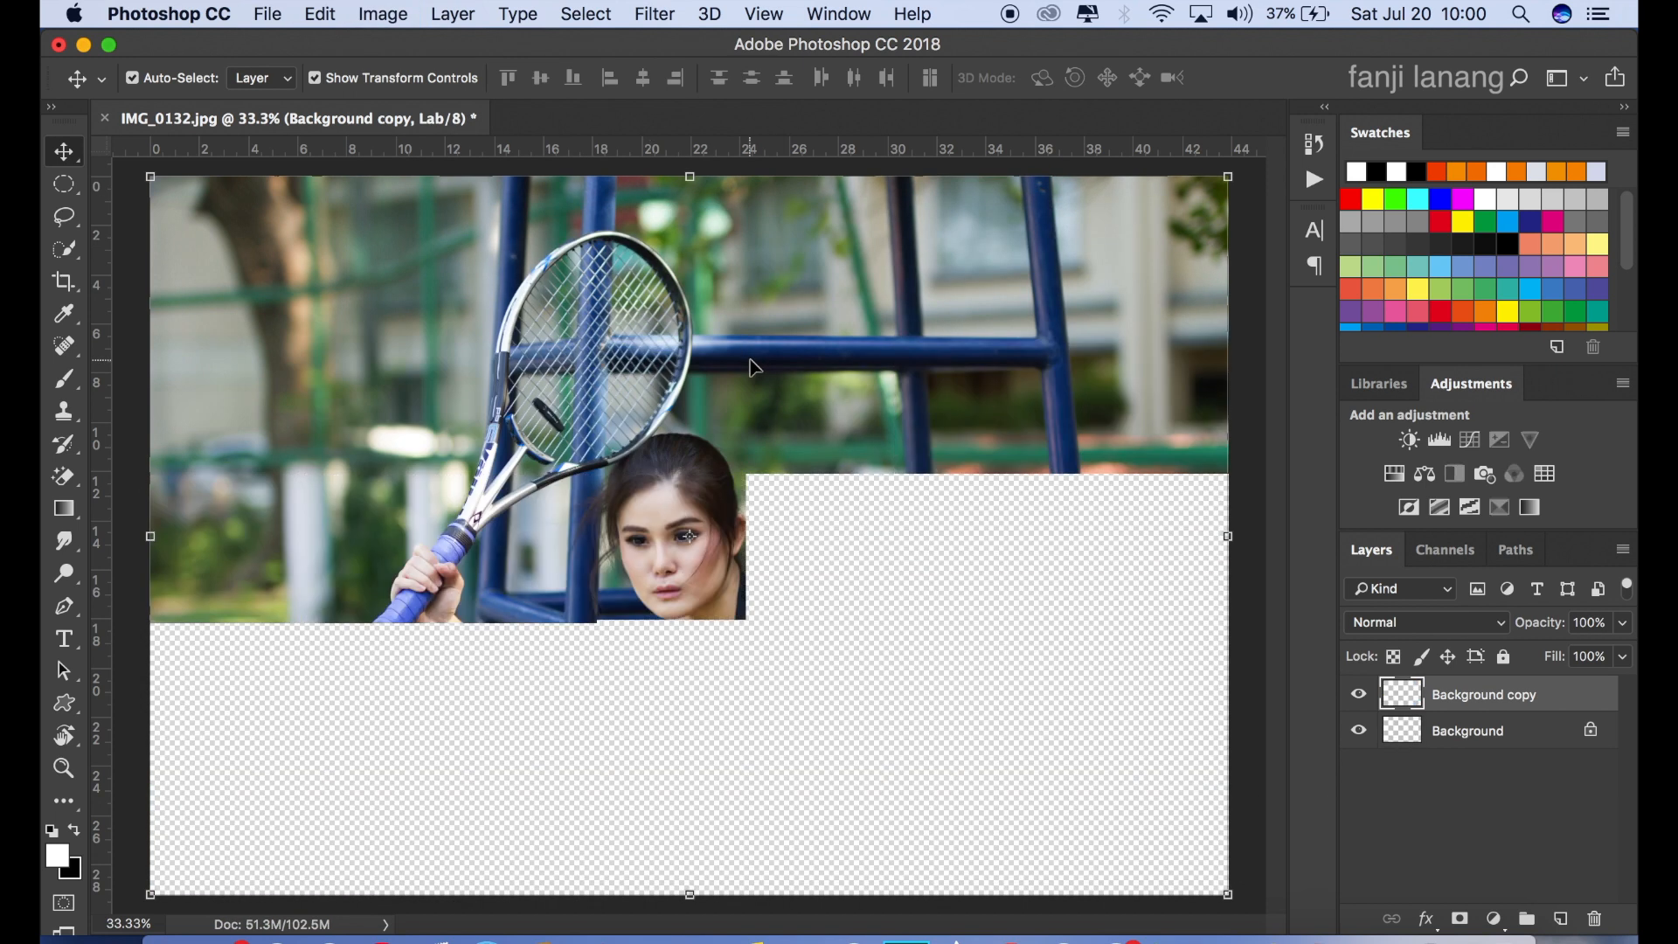
Select the entire a channel of the Background copy layer and copy its contents
{"action": "left_click", "coordinate": [1457, 558]}
{"action": "left_click", "coordinate": [1489, 657]}
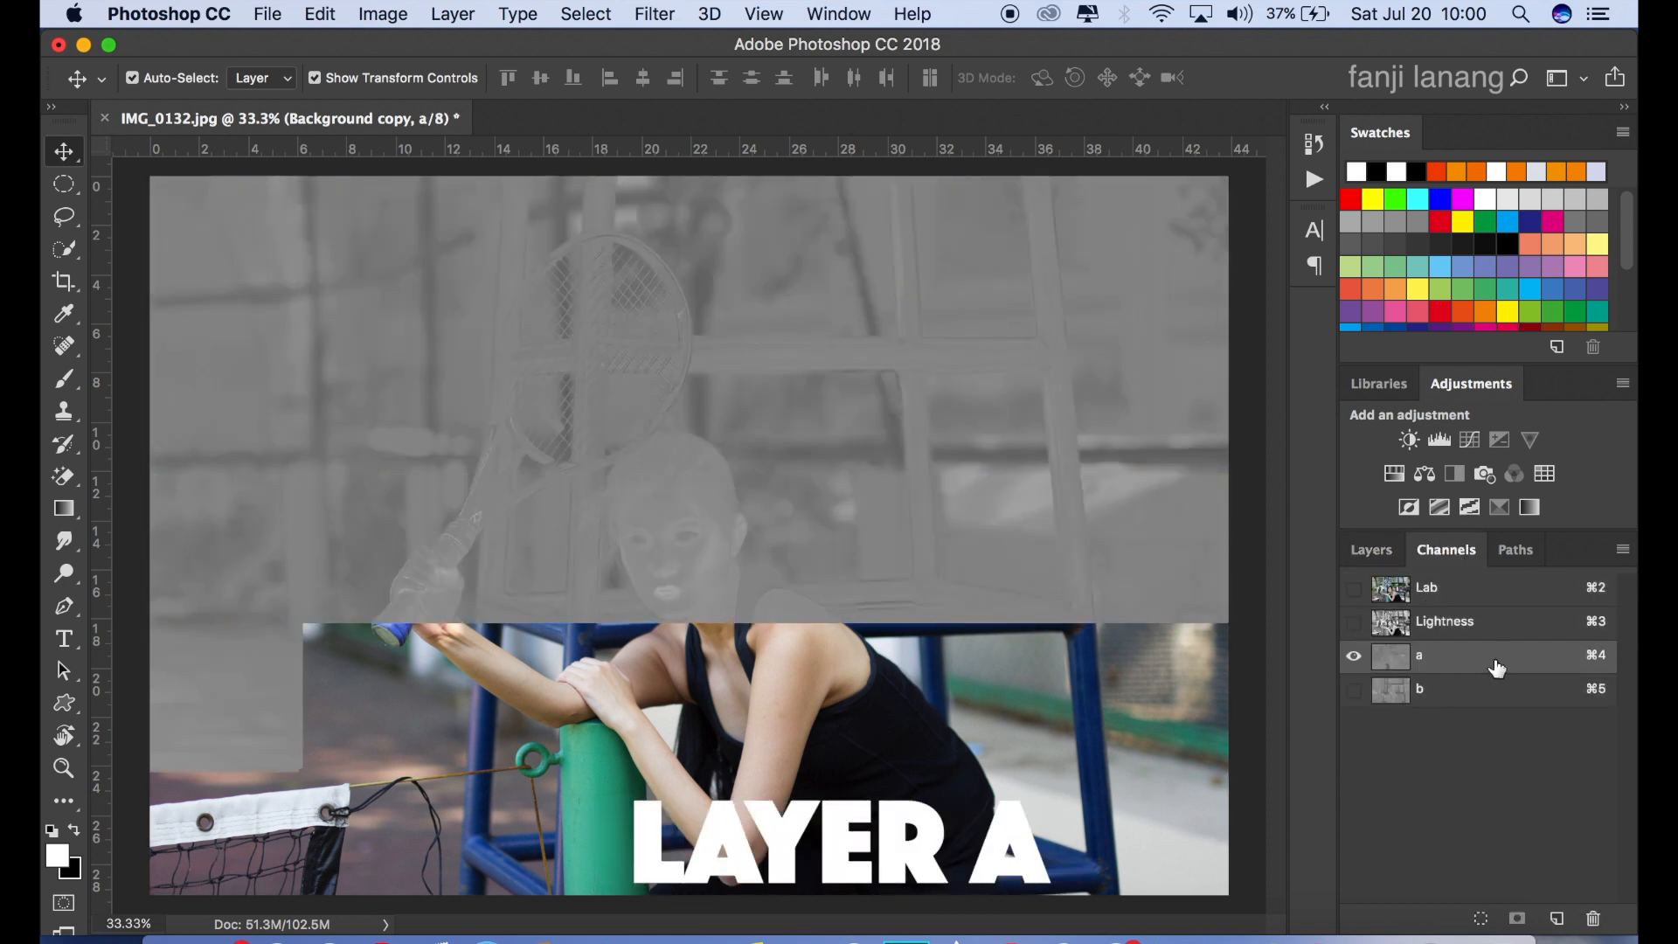
{"action": "left_click", "coordinate": [585, 15]}
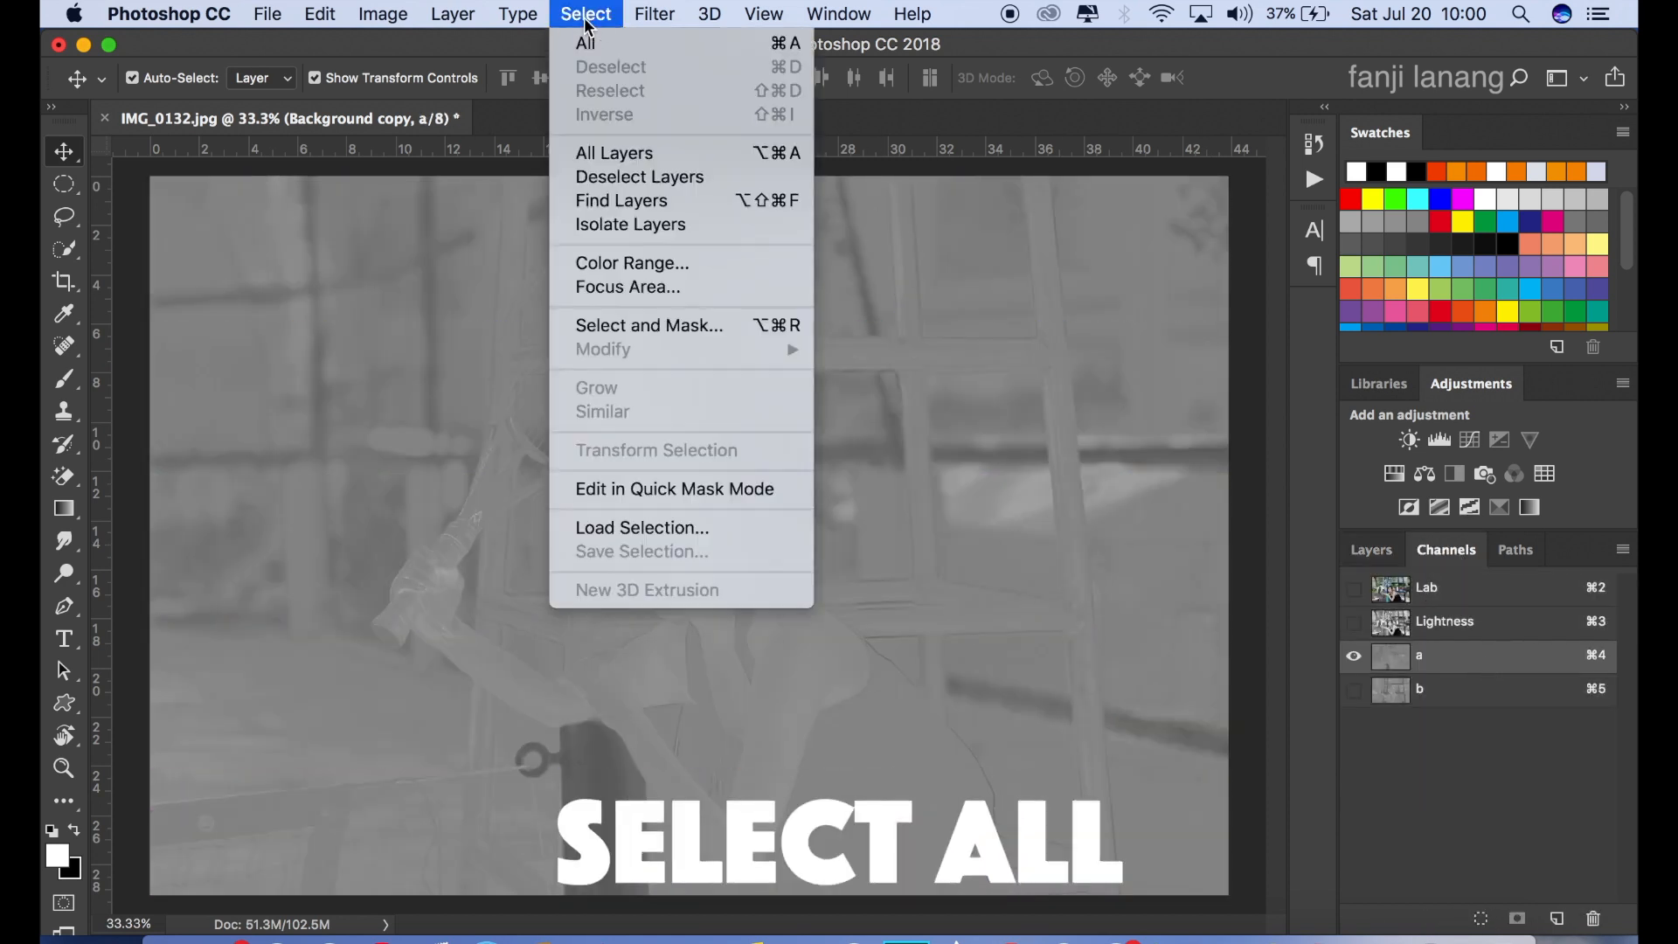
{"action": "left_click", "coordinate": [588, 44]}
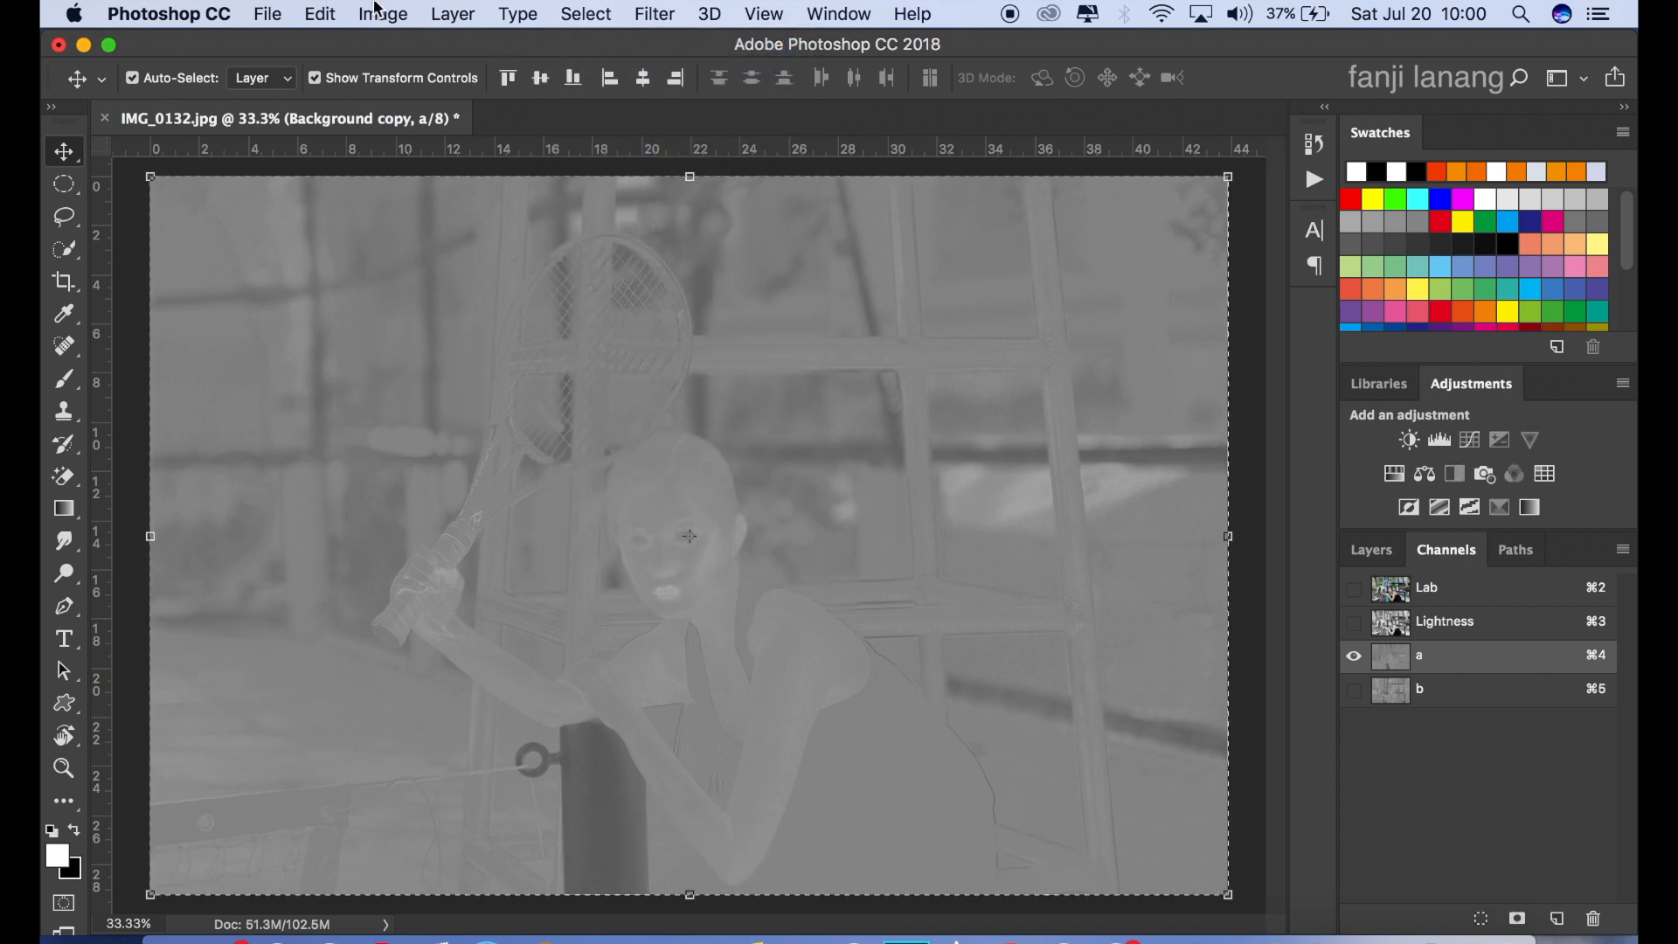
{"action": "left_click", "coordinate": [374, 16]}
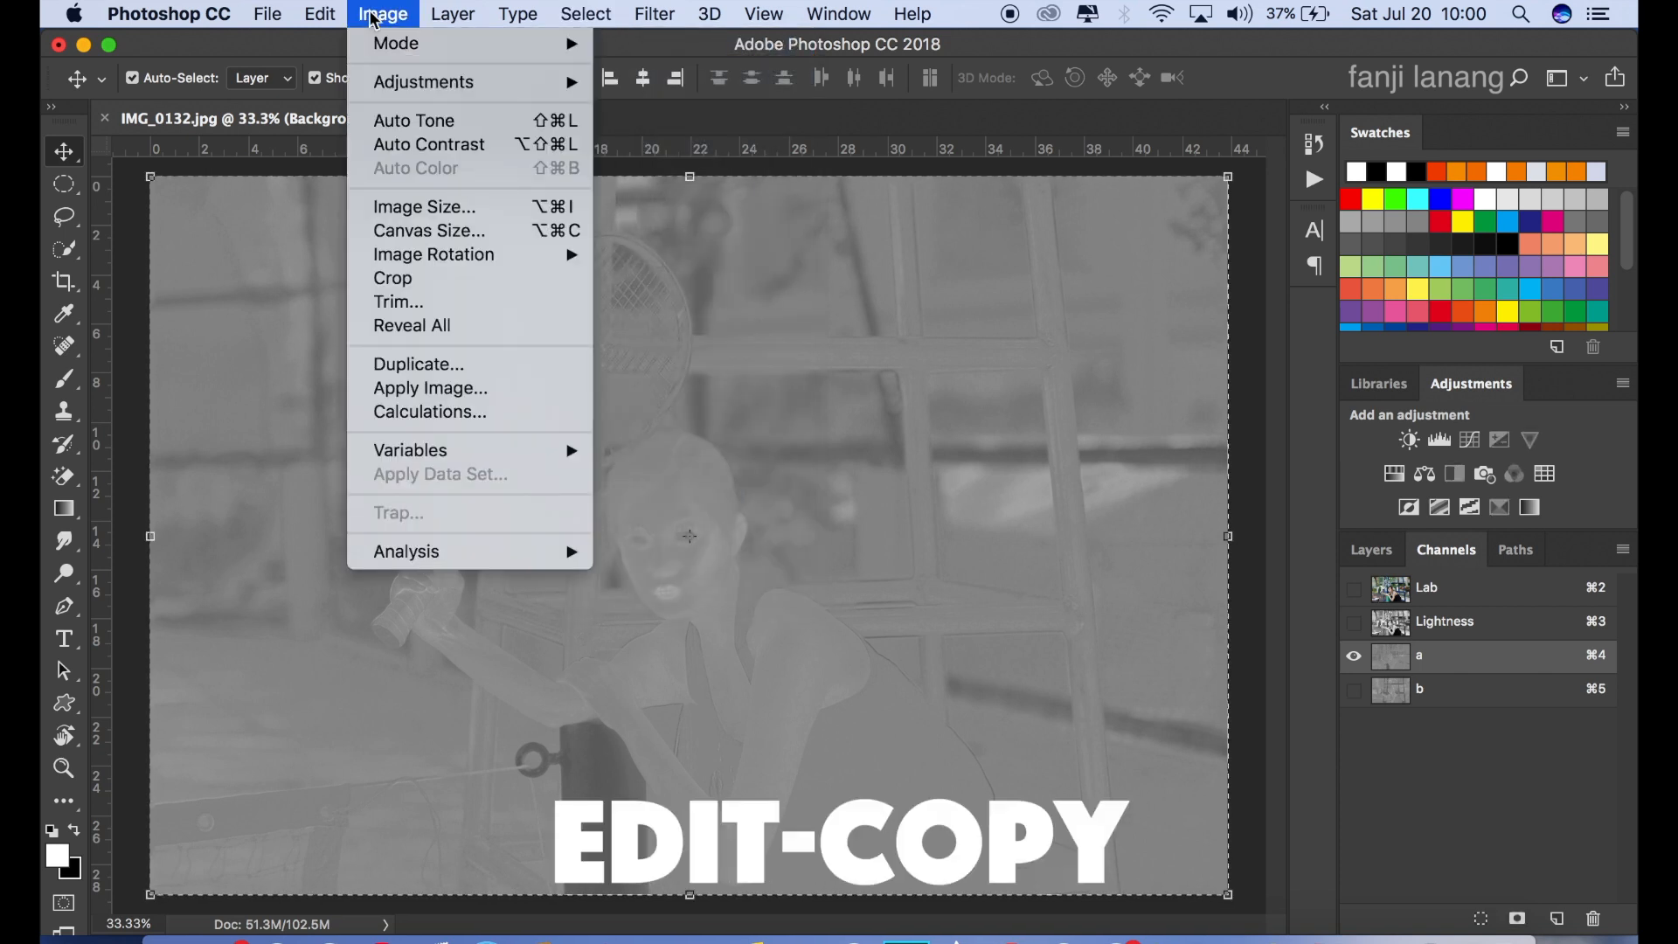
{"action": "mouse_move", "coordinate": [330, 19]}
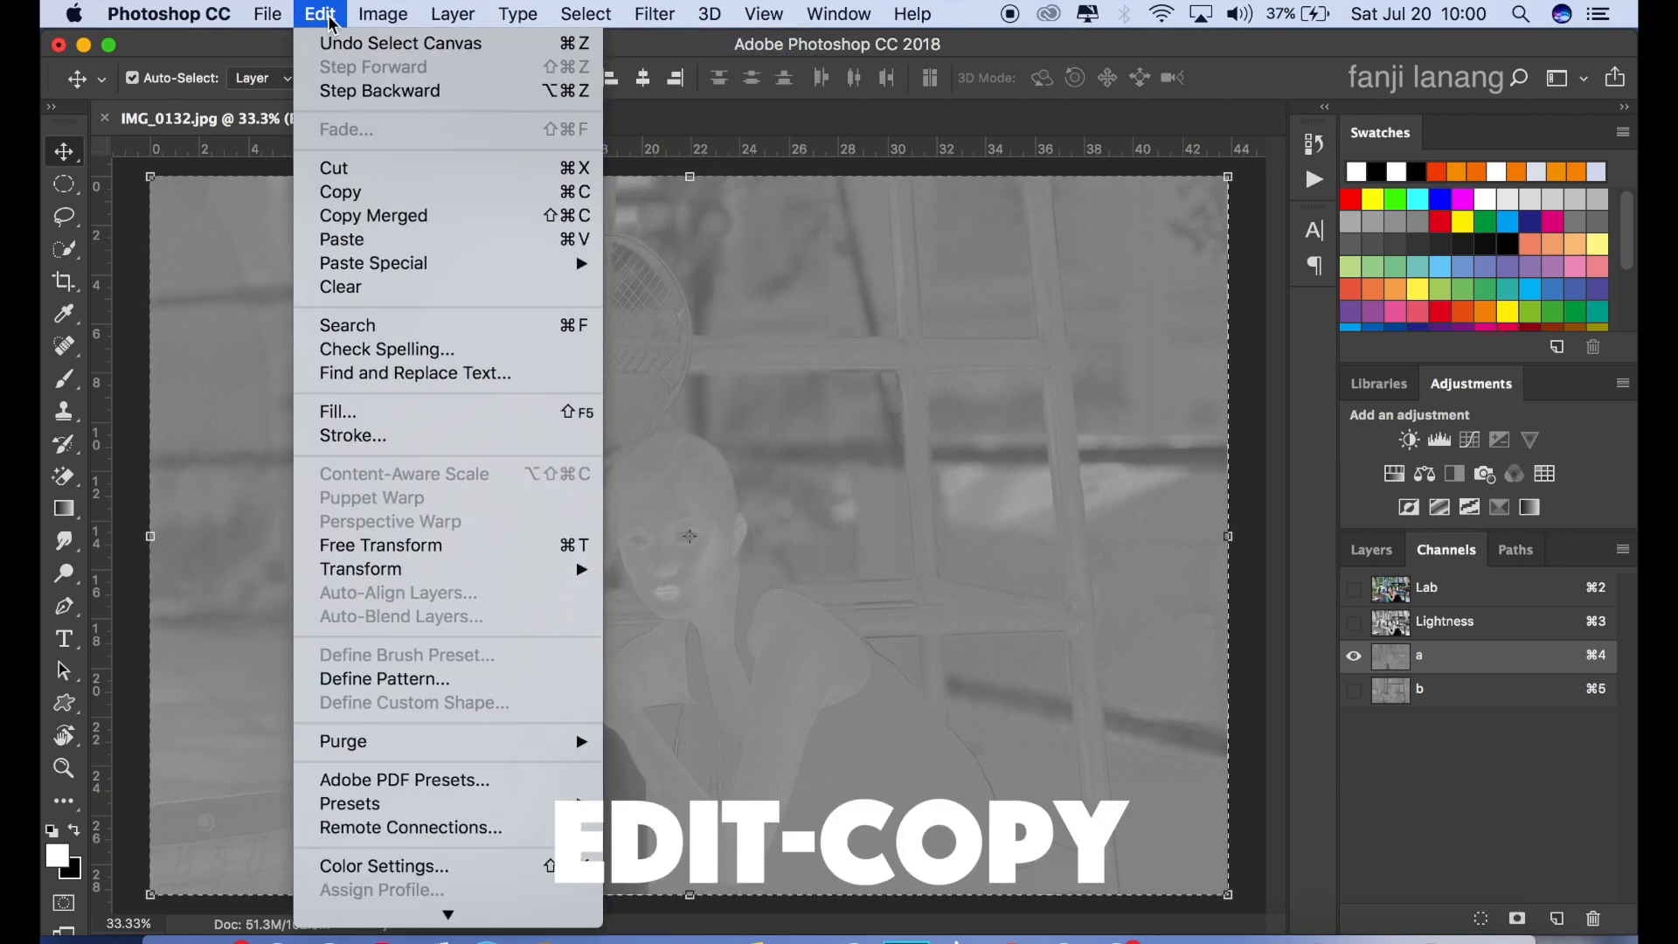
{"action": "left_click", "coordinate": [386, 194]}
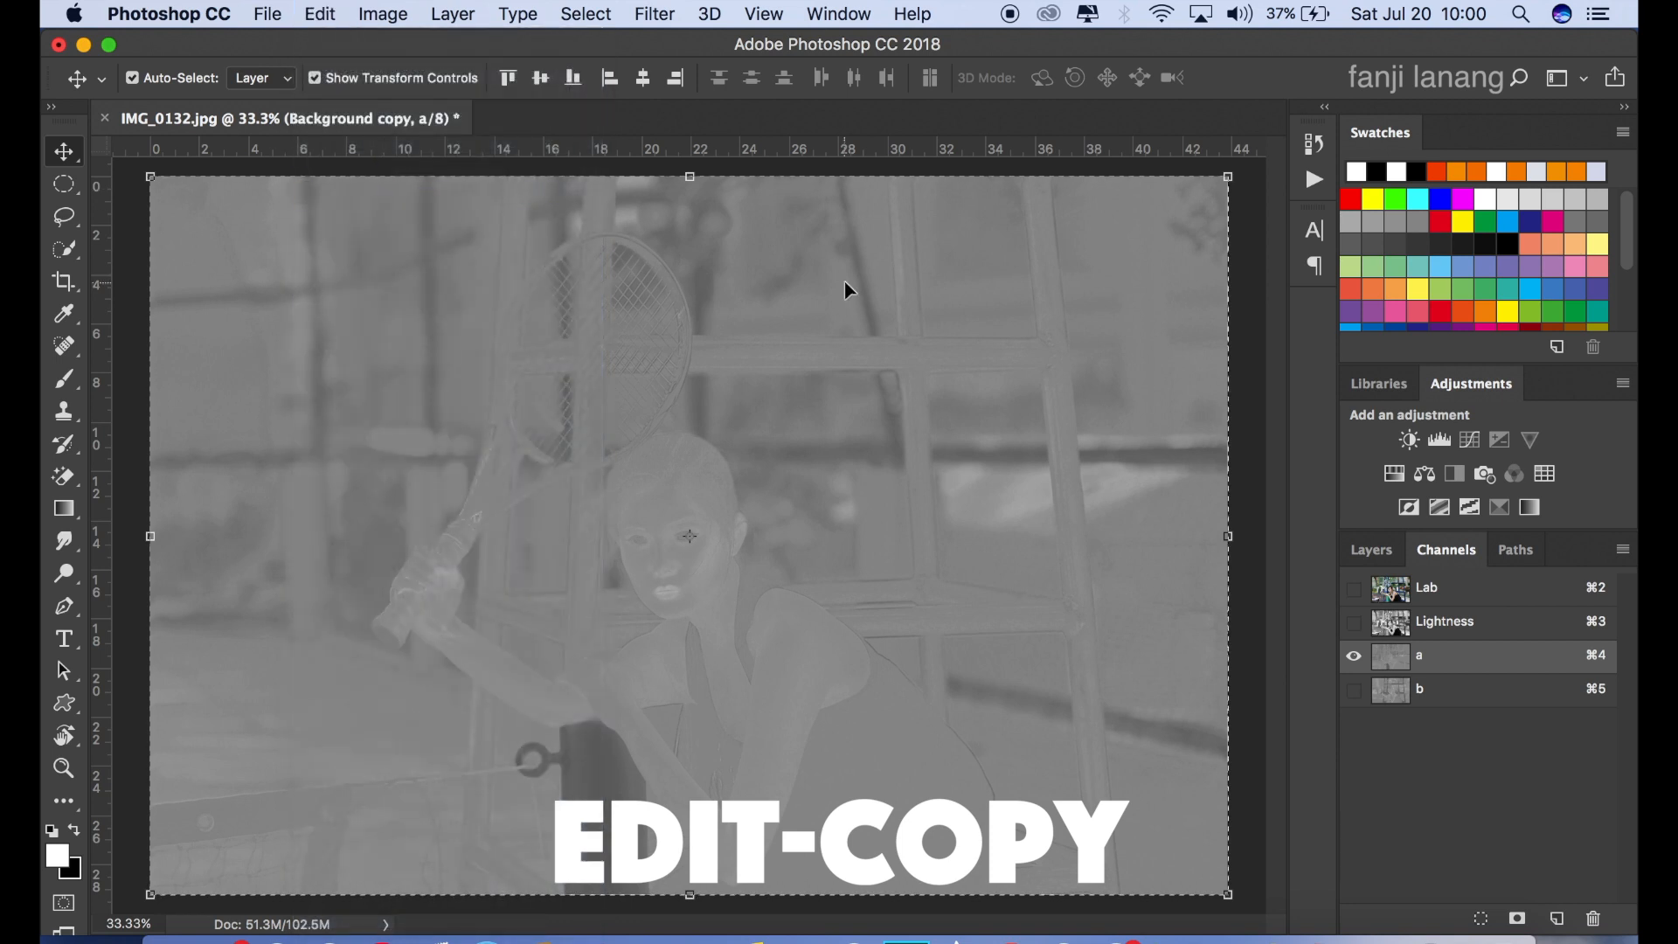
Paste the copied a channel into the b channel and deselect the canvas
{"action": "left_click", "coordinate": [1433, 695]}
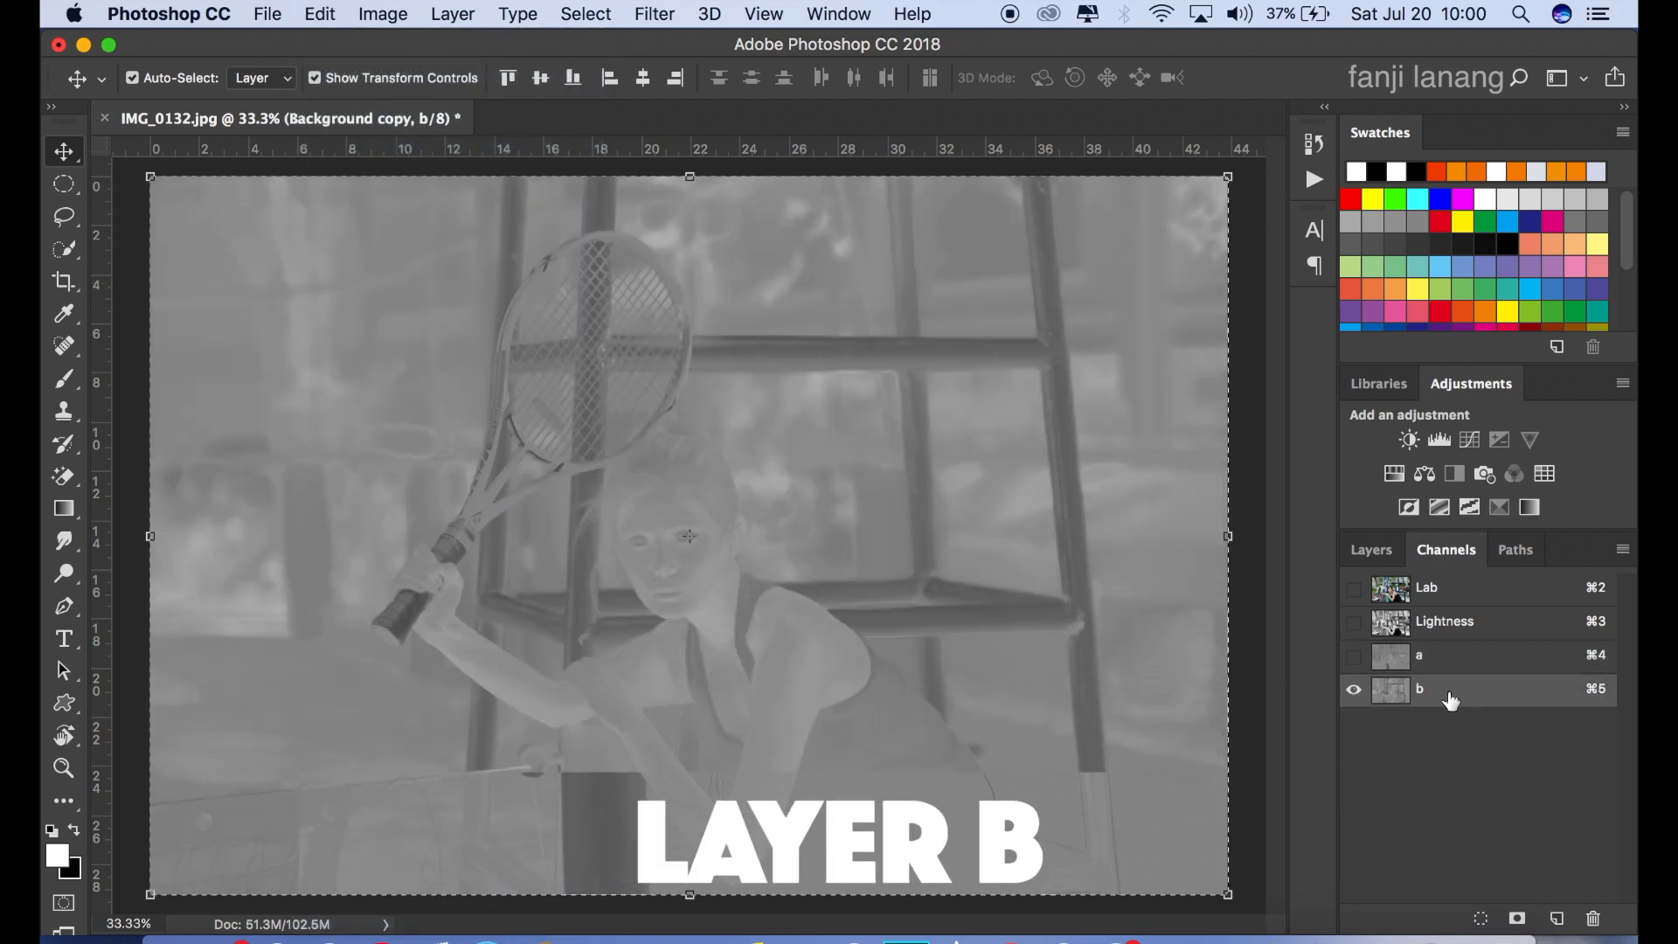
{"action": "left_click", "coordinate": [378, 16]}
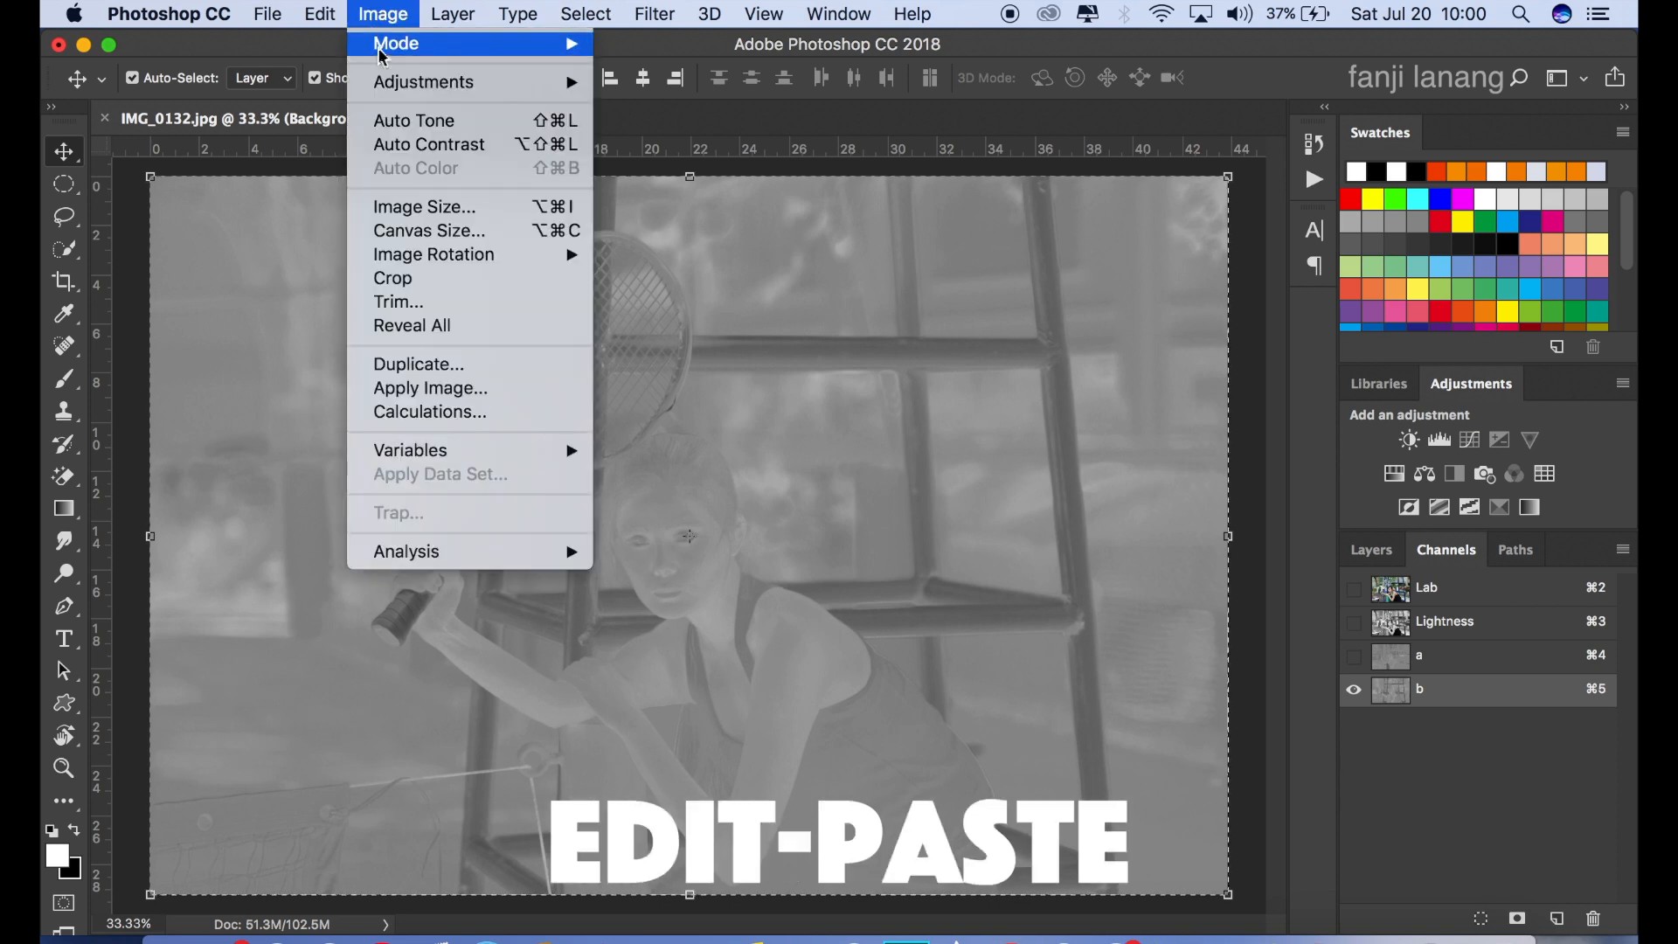
{"action": "mouse_move", "coordinate": [320, 15]}
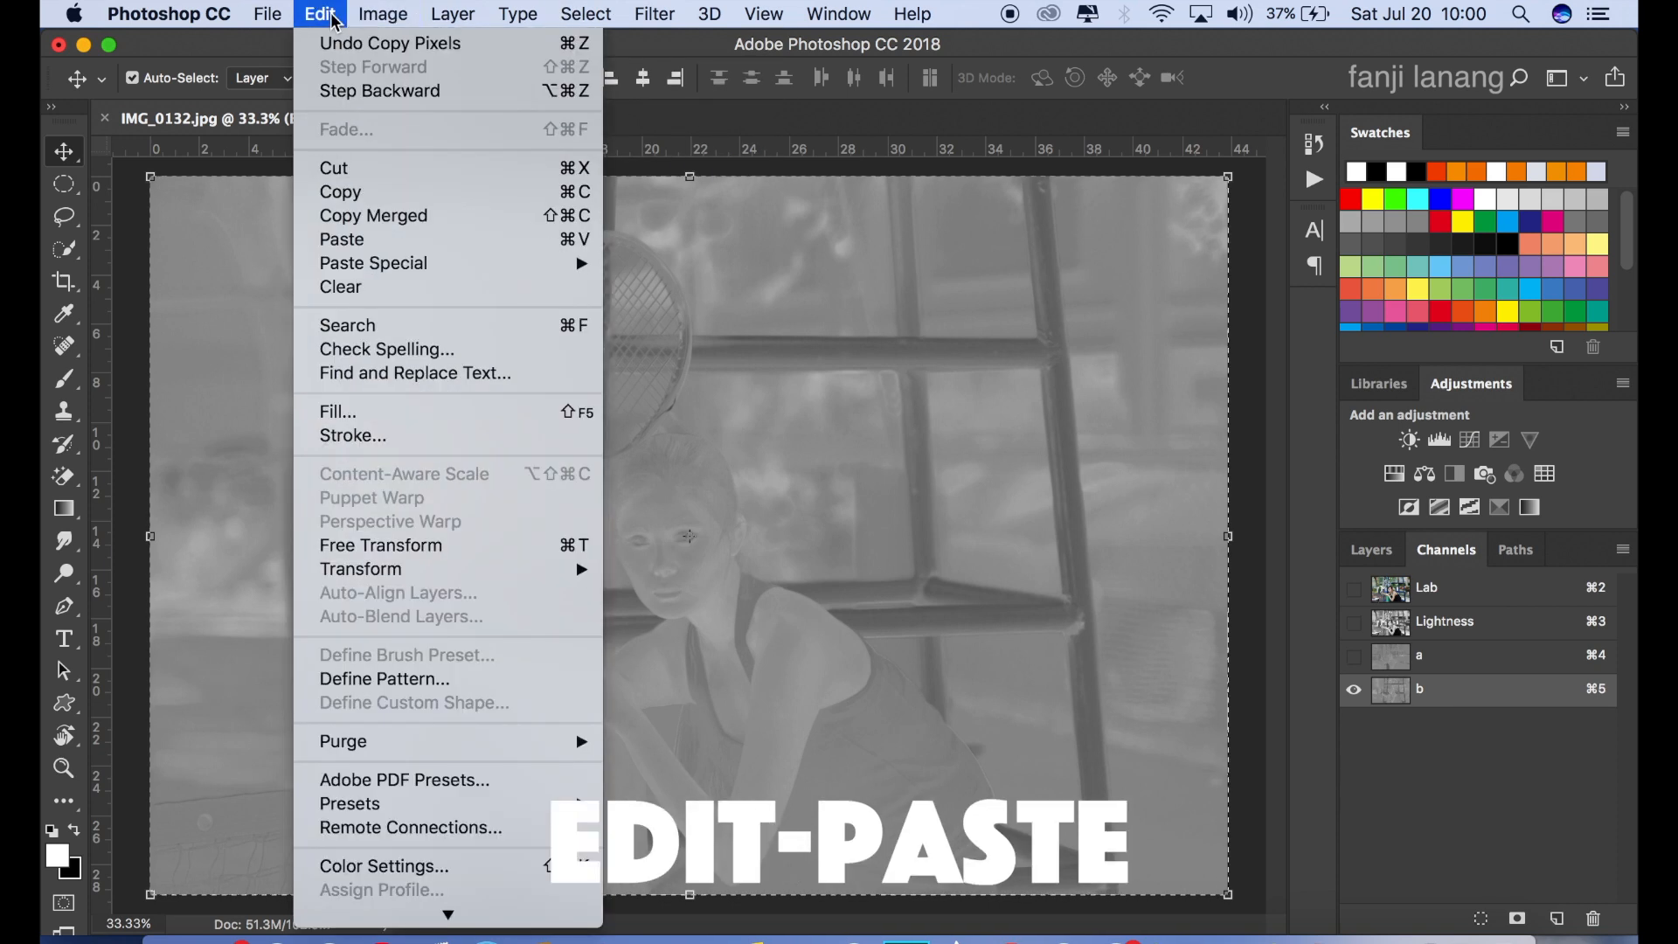
{"action": "left_click", "coordinate": [362, 242]}
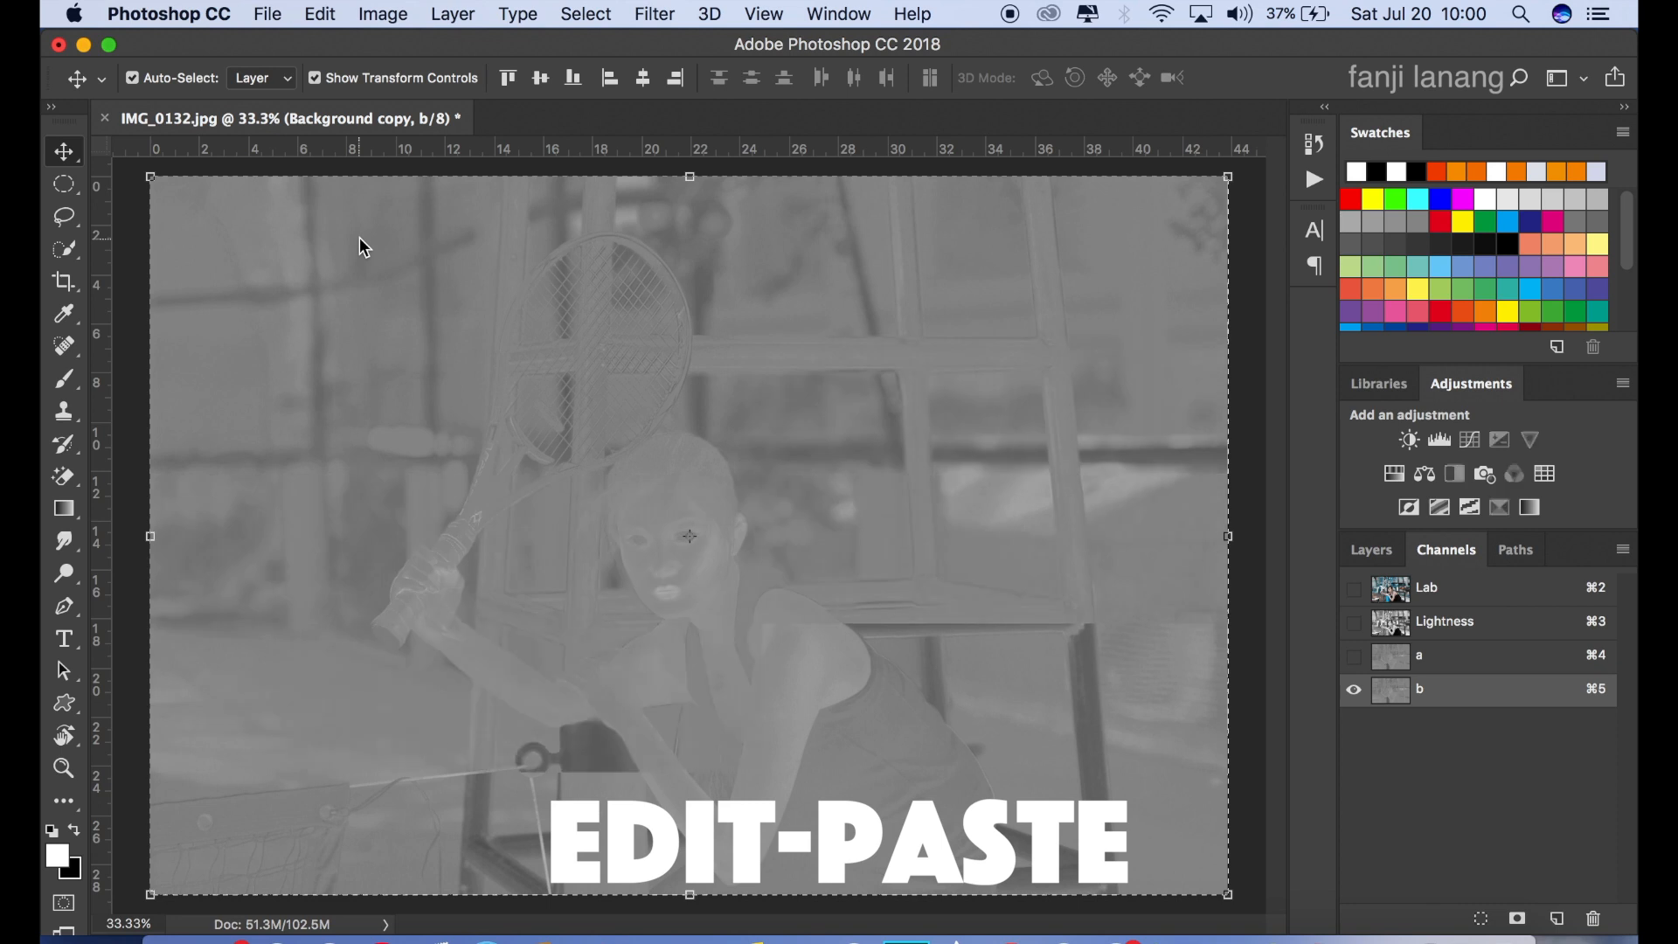
{"action": "left_click", "coordinate": [580, 15]}
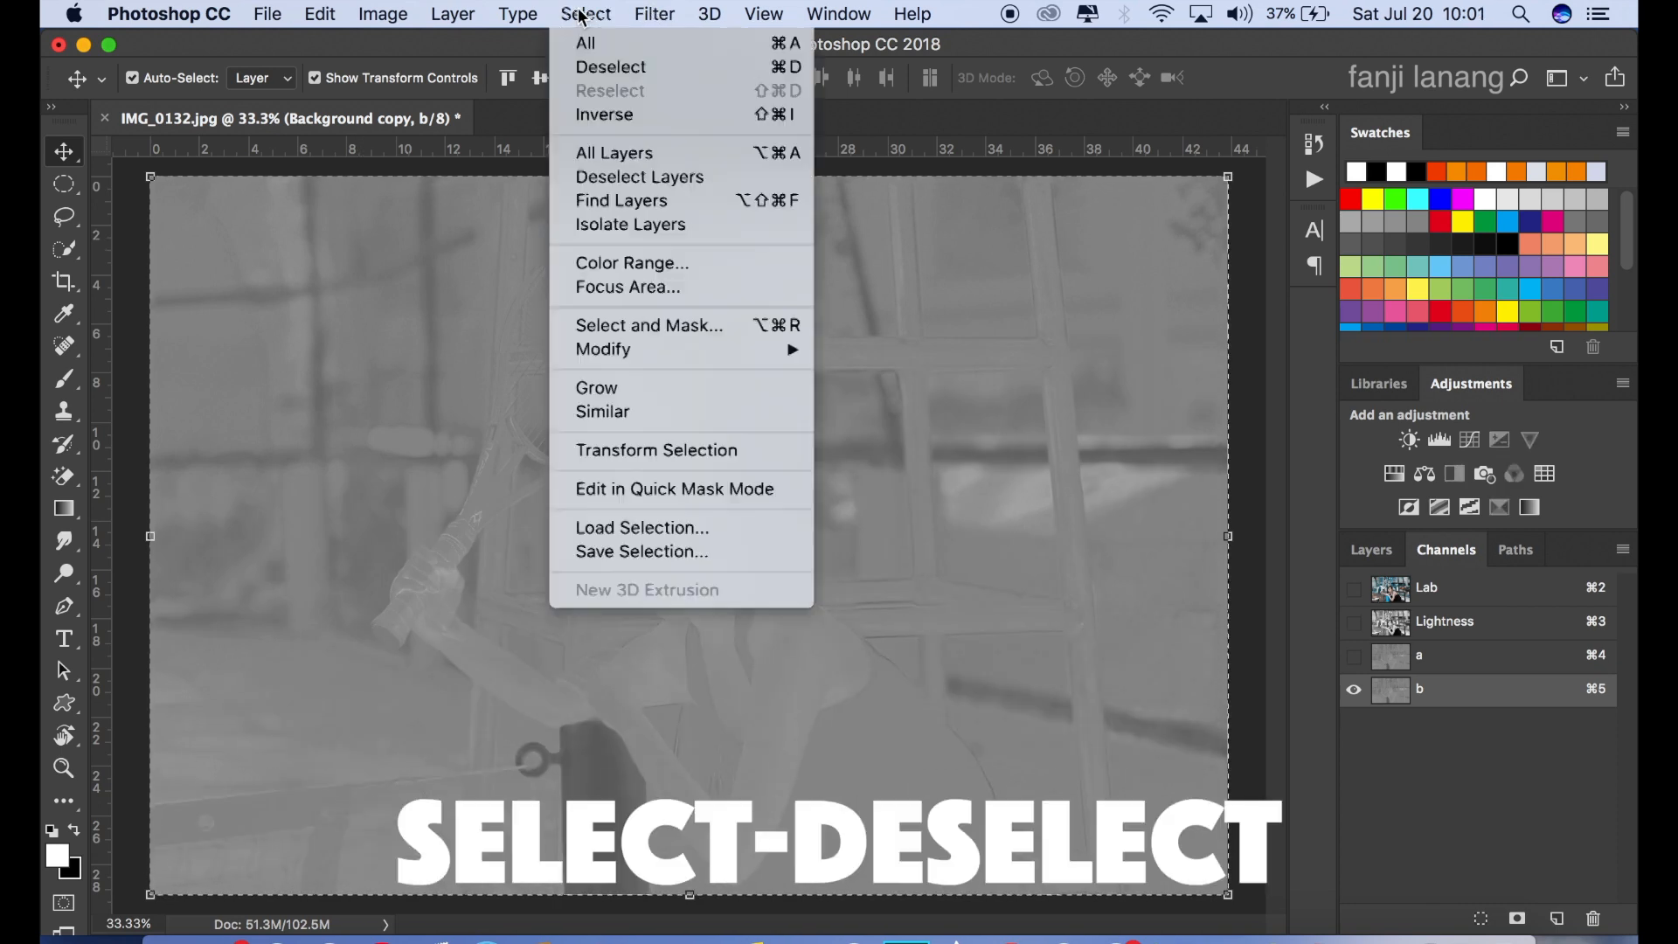
{"action": "left_click", "coordinate": [584, 68]}
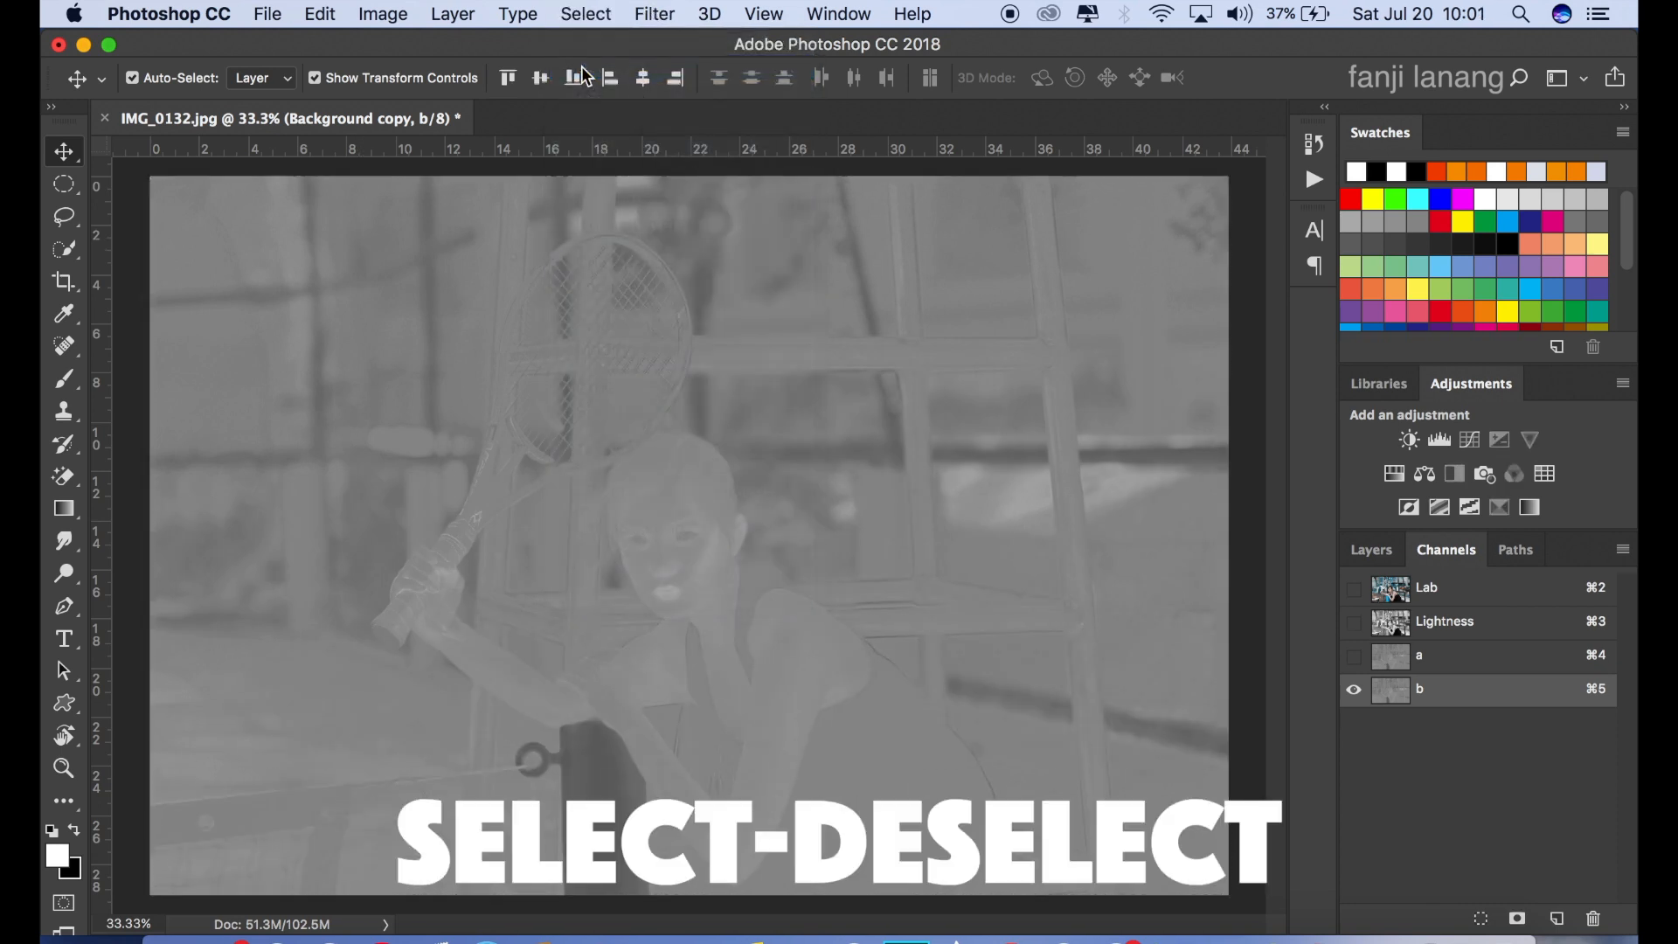
Reactivate the composite Lab channel and convert the image back to RGB Color, keeping the layers unmerged
{"action": "left_click", "coordinate": [1488, 588]}
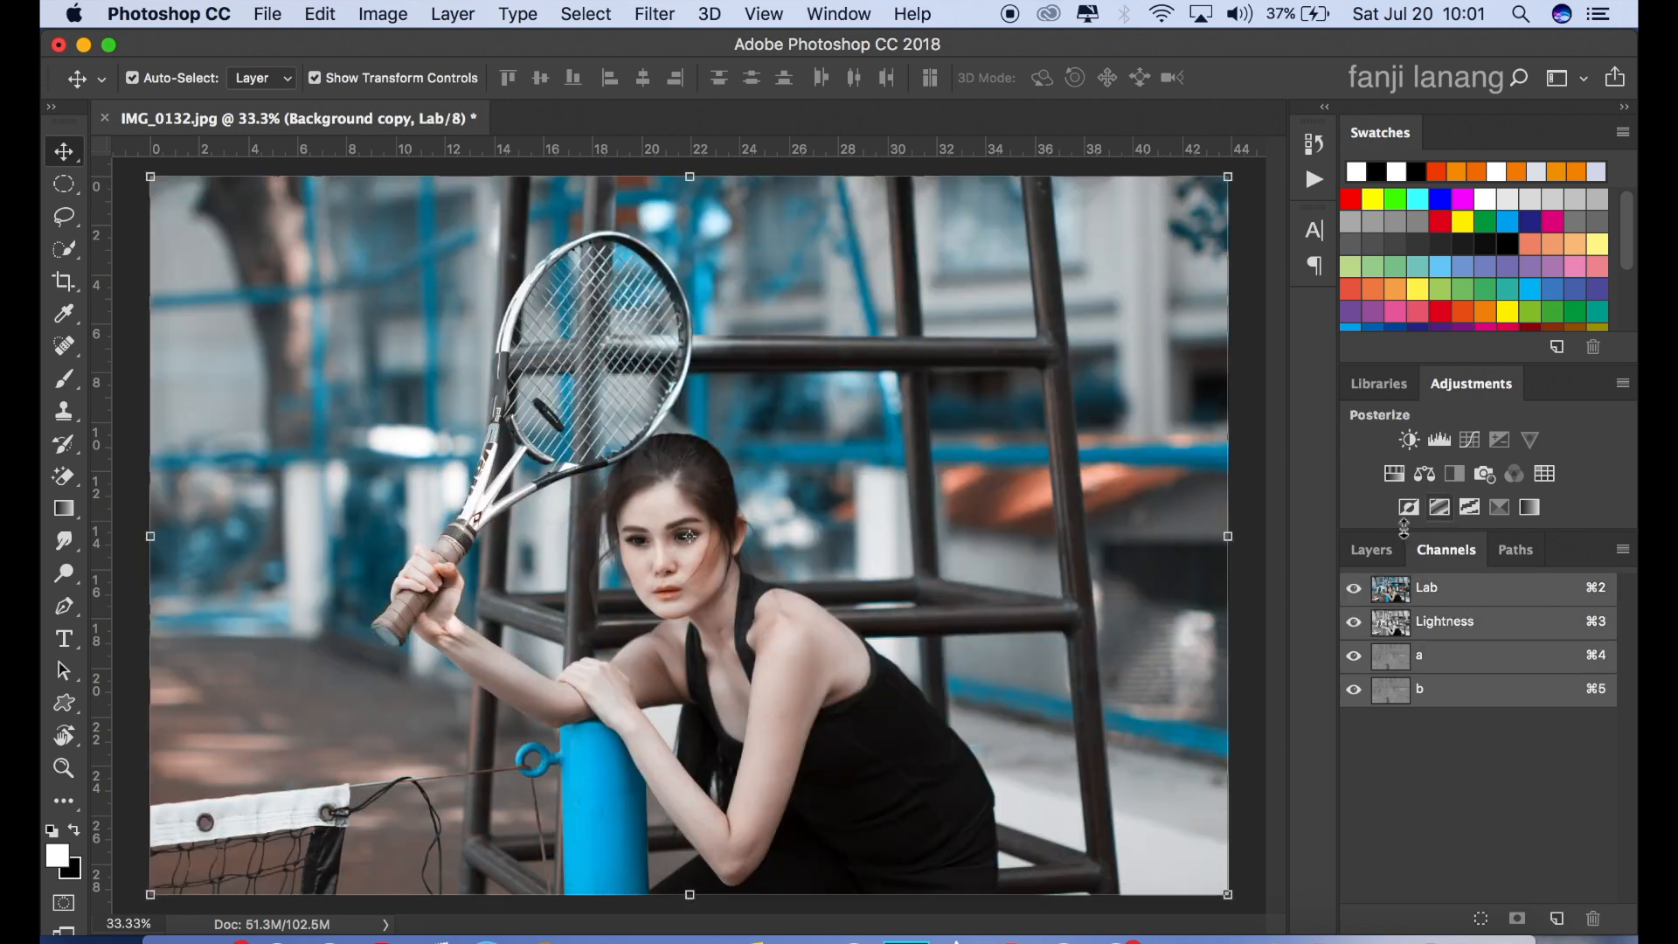
{"action": "left_click", "coordinate": [1378, 552]}
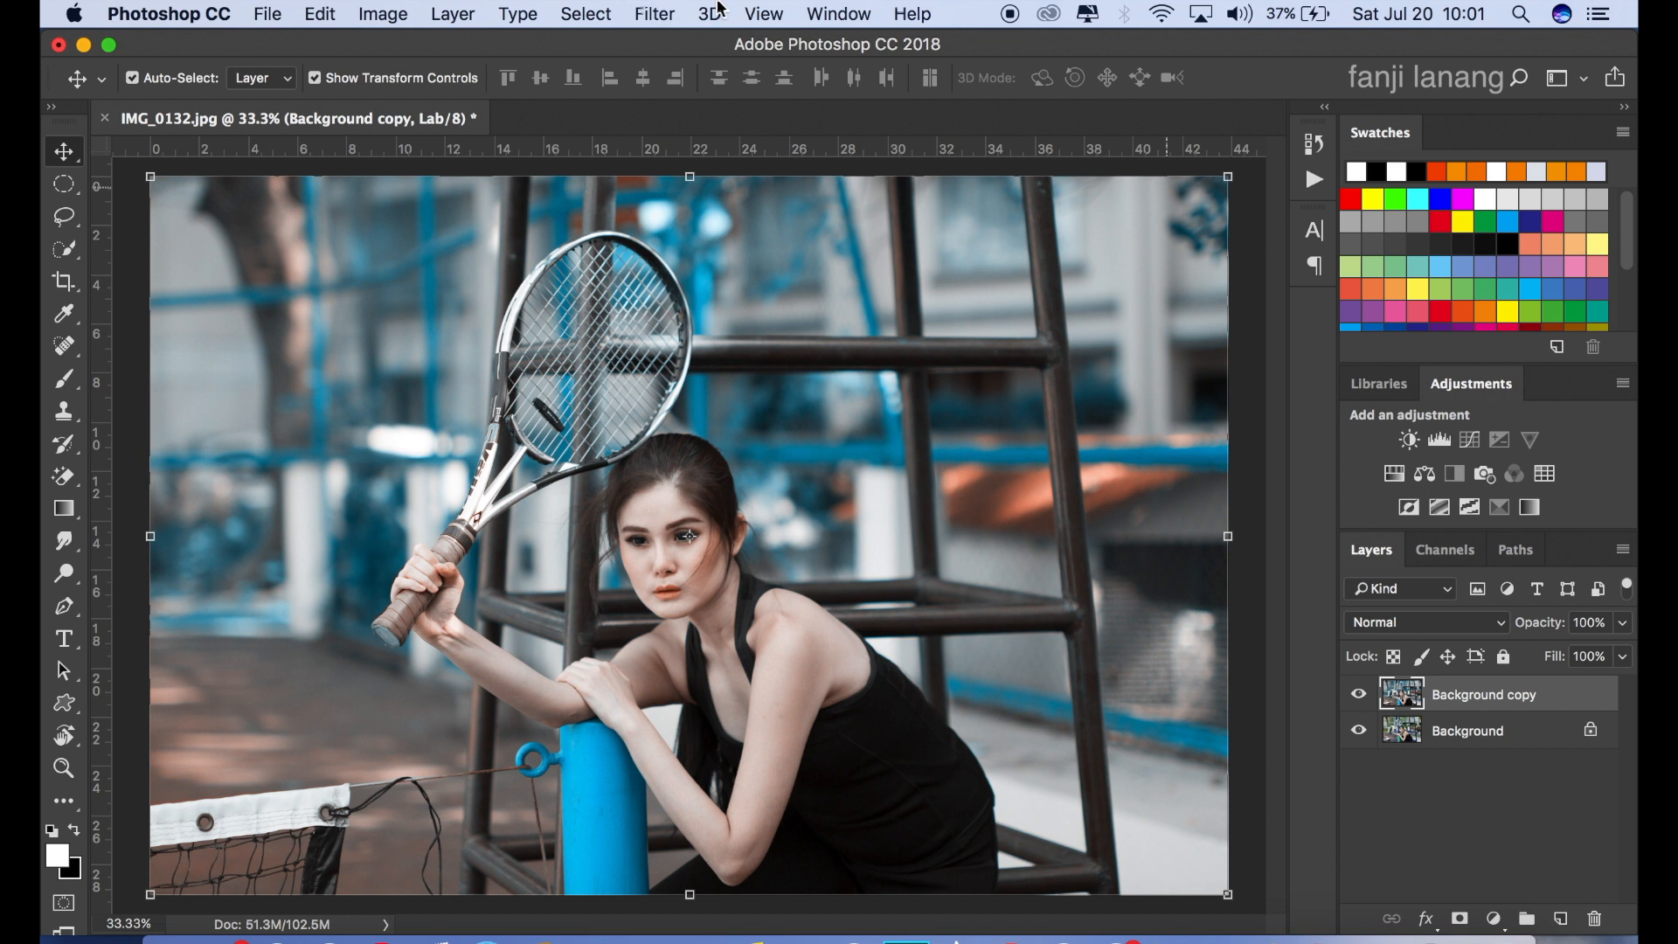
{"action": "left_click", "coordinate": [362, 21]}
{"action": "mouse_move", "coordinate": [570, 48]}
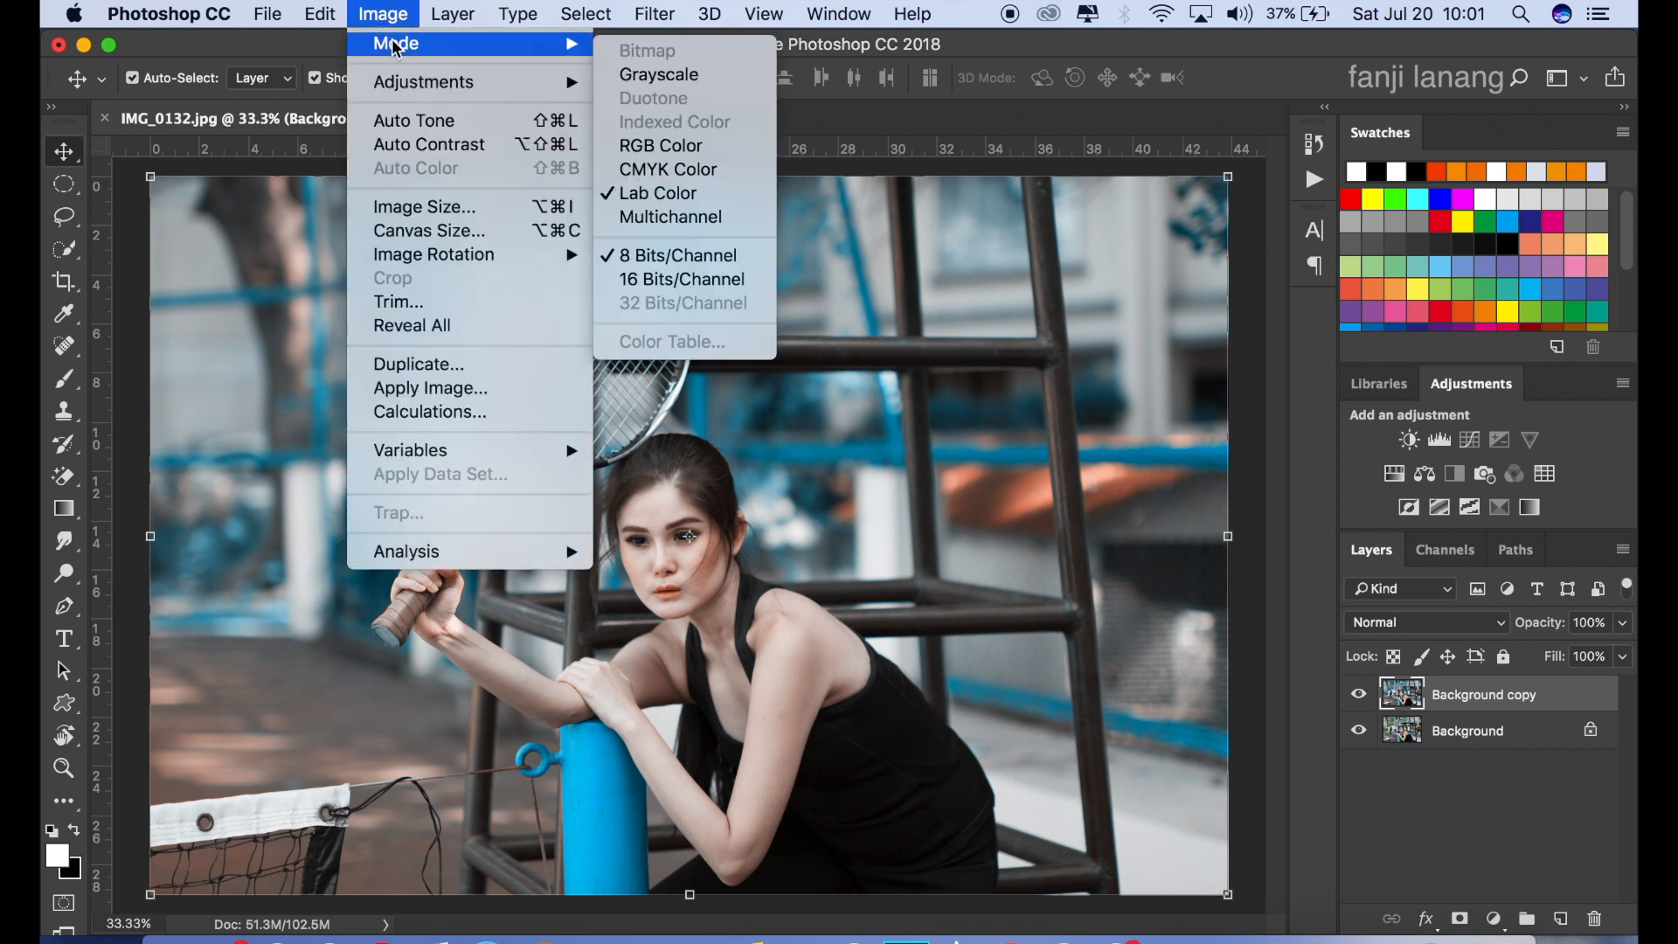
{"action": "left_click", "coordinate": [657, 149]}
{"action": "left_click", "coordinate": [734, 369]}
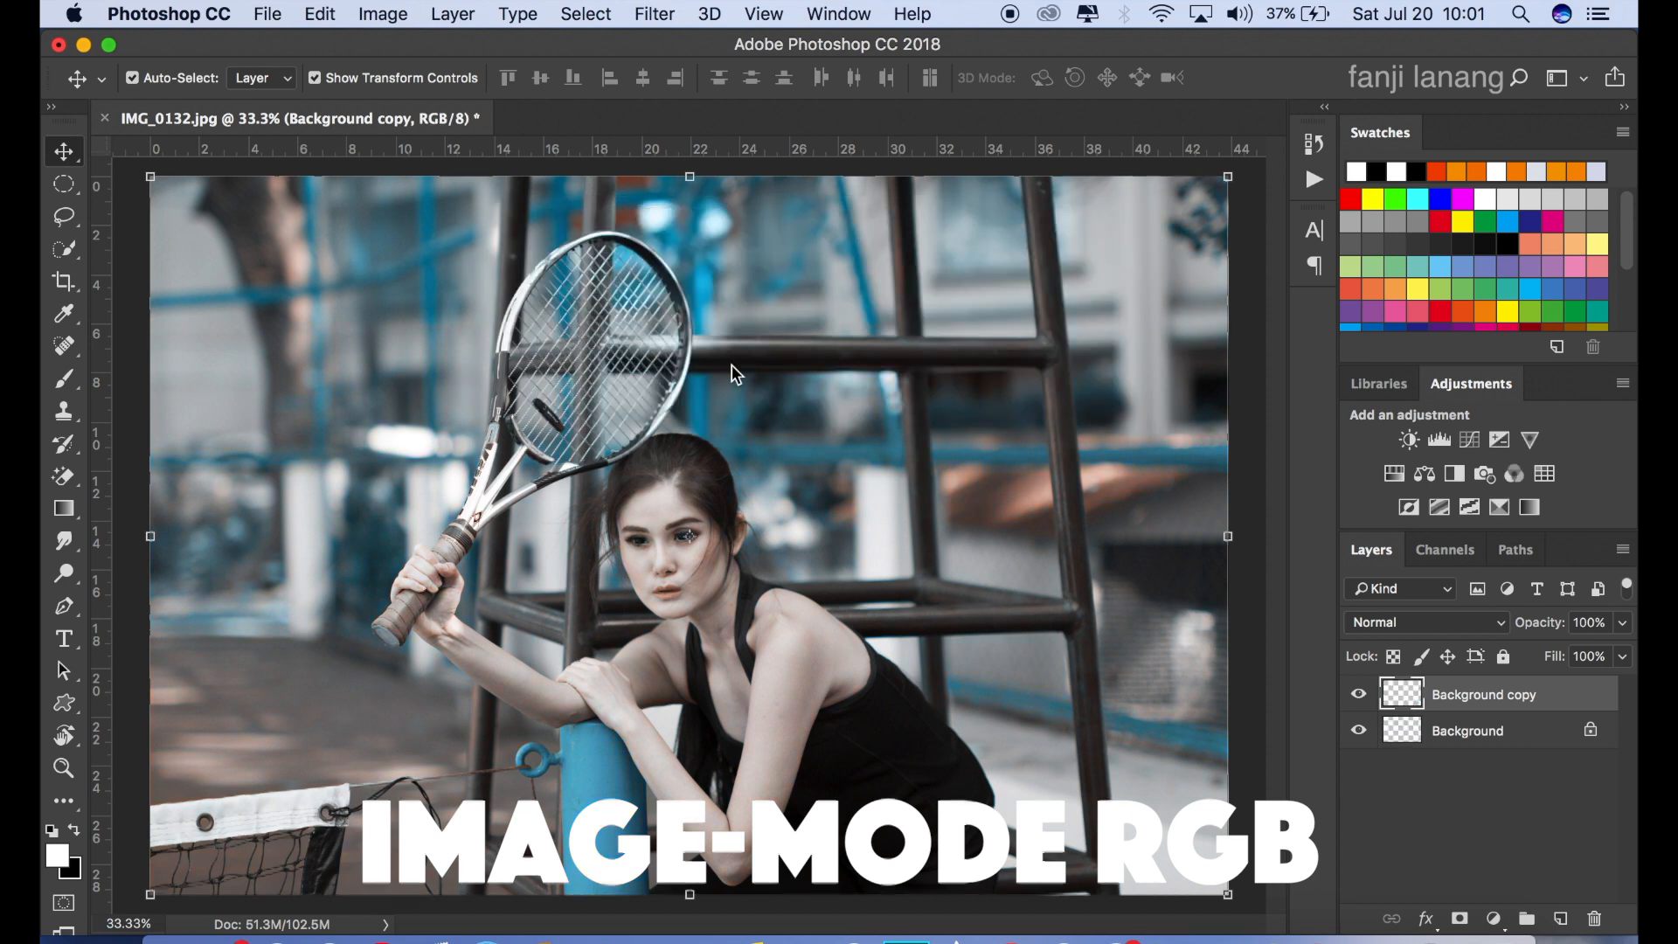
{"action": "left_click", "coordinate": [1357, 694]}
{"action": "left_click", "coordinate": [1356, 694]}
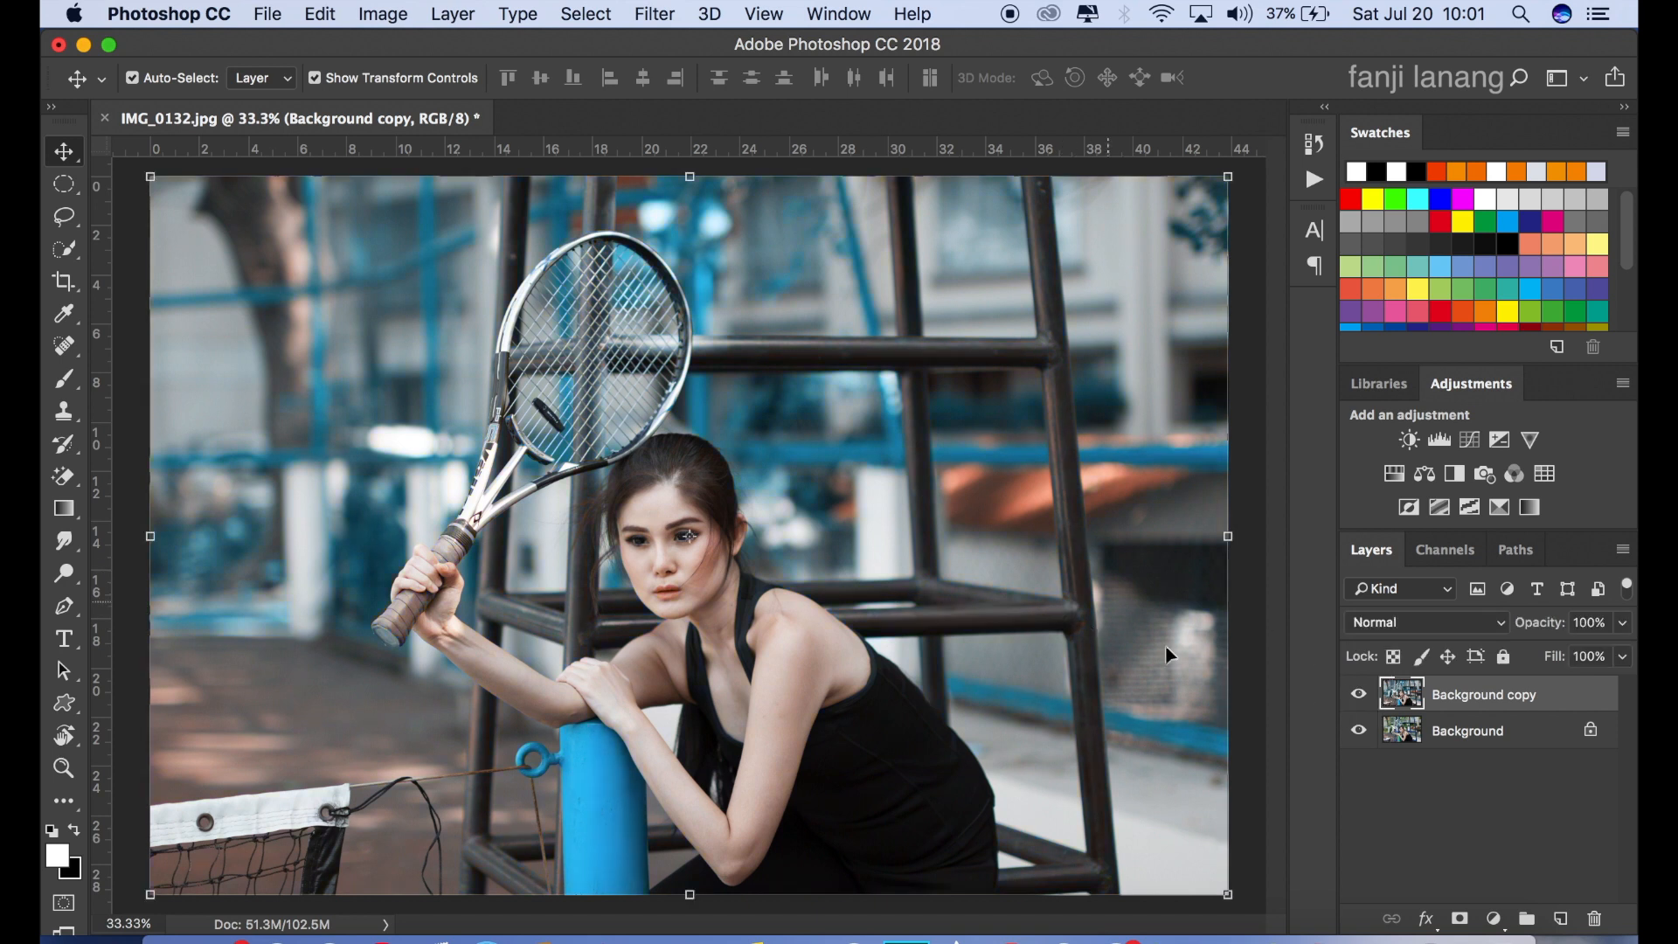
Add a Hue/Saturation adjustment layer above Background copy and set the Reds hue to 5
{"action": "left_click", "coordinate": [1495, 918]}
{"action": "left_click", "coordinate": [1495, 919]}
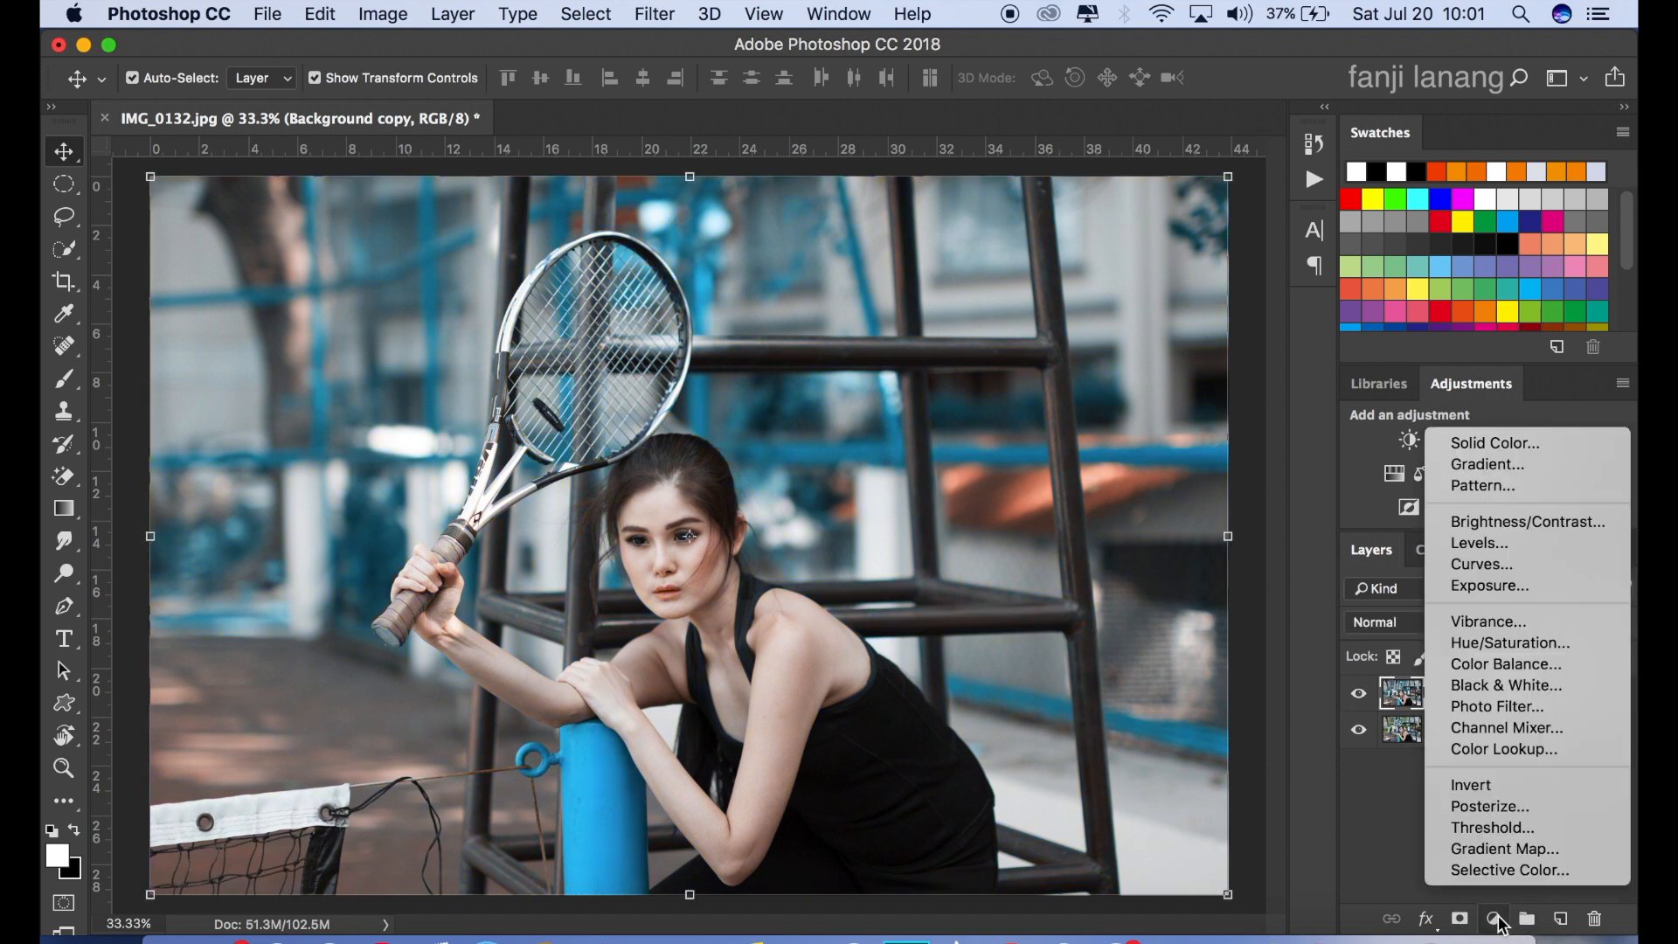
{"action": "left_click", "coordinate": [1503, 651]}
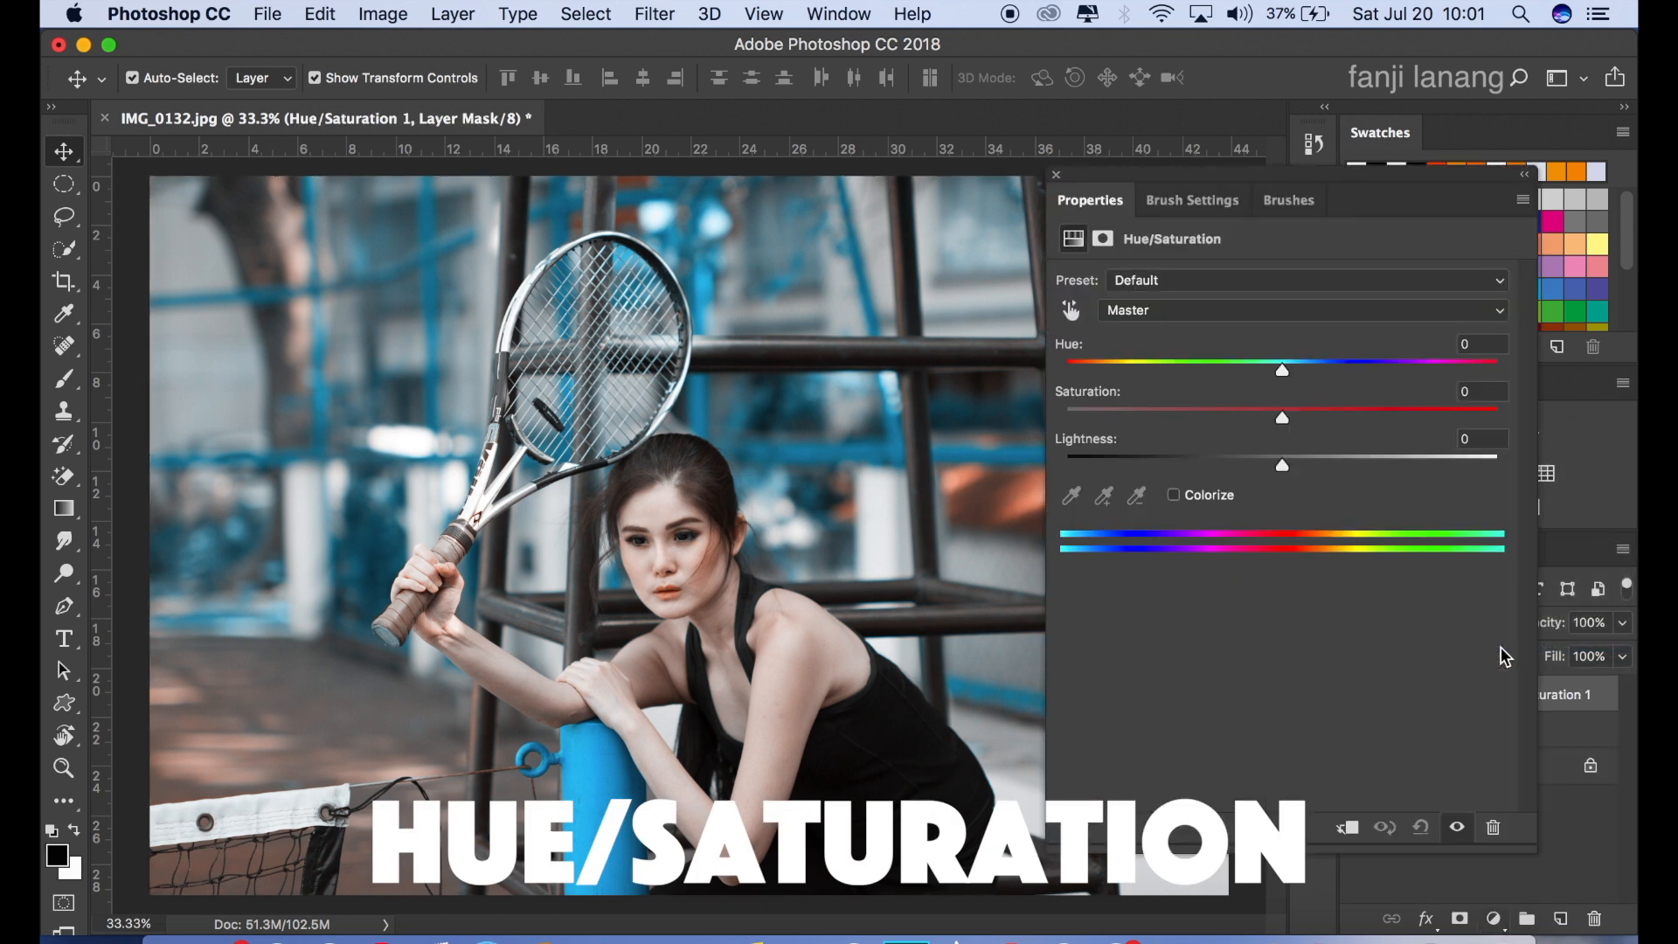
{"action": "left_click", "coordinate": [1278, 313]}
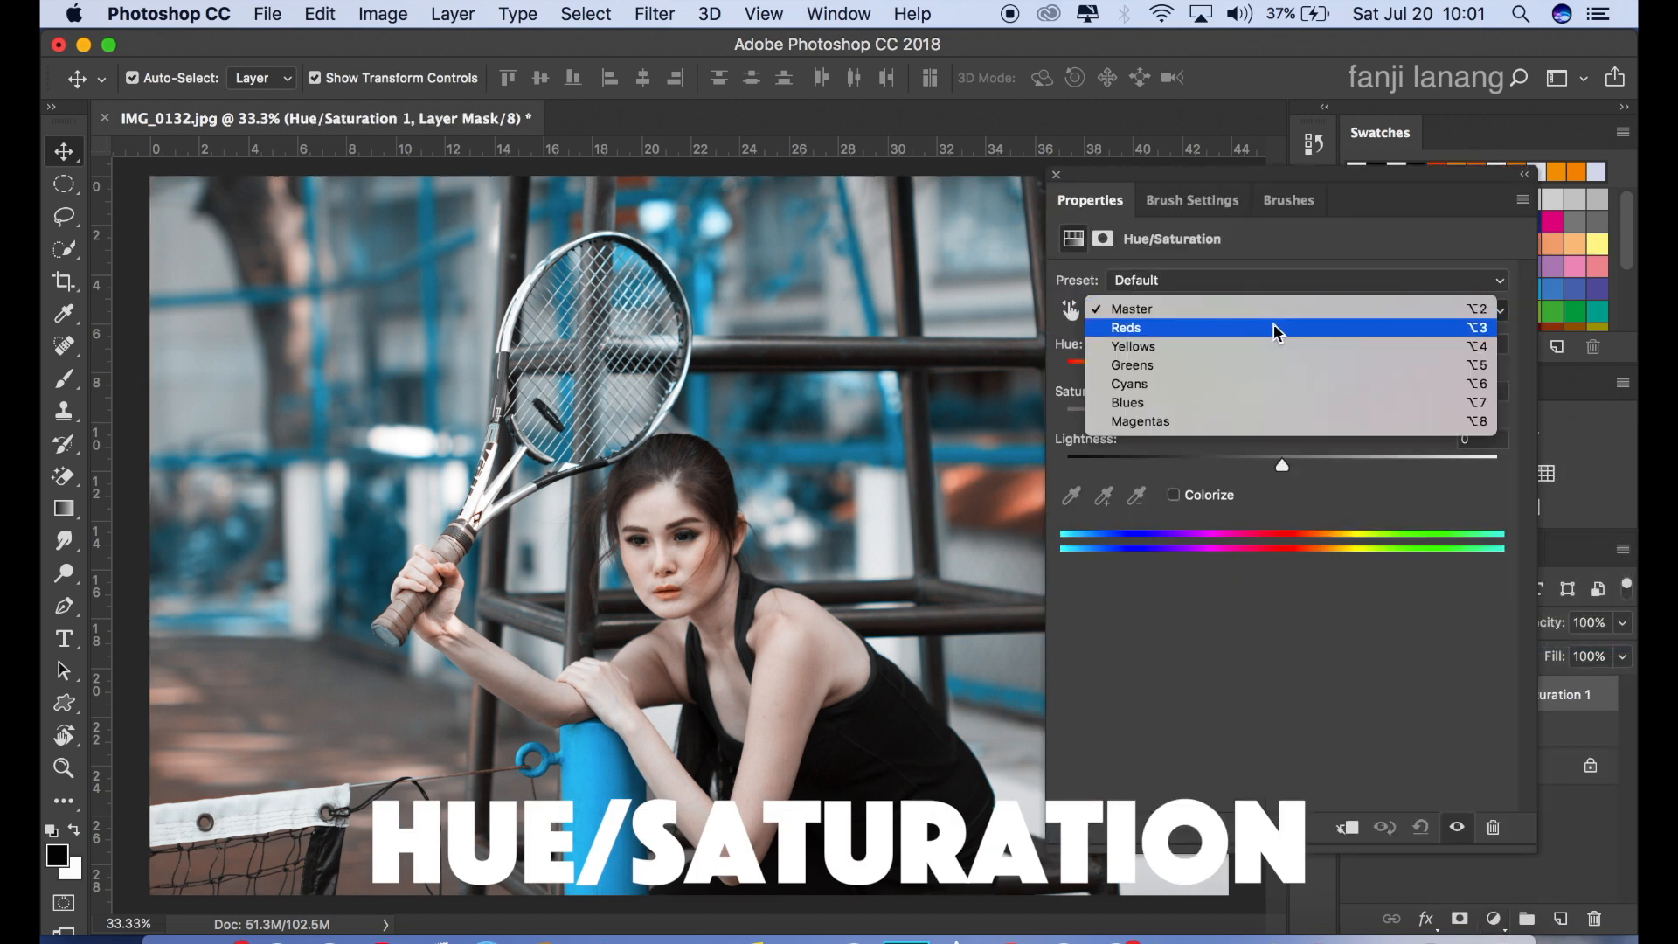
{"action": "left_click", "coordinate": [1273, 326]}
{"action": "left_click", "coordinate": [1452, 347]}
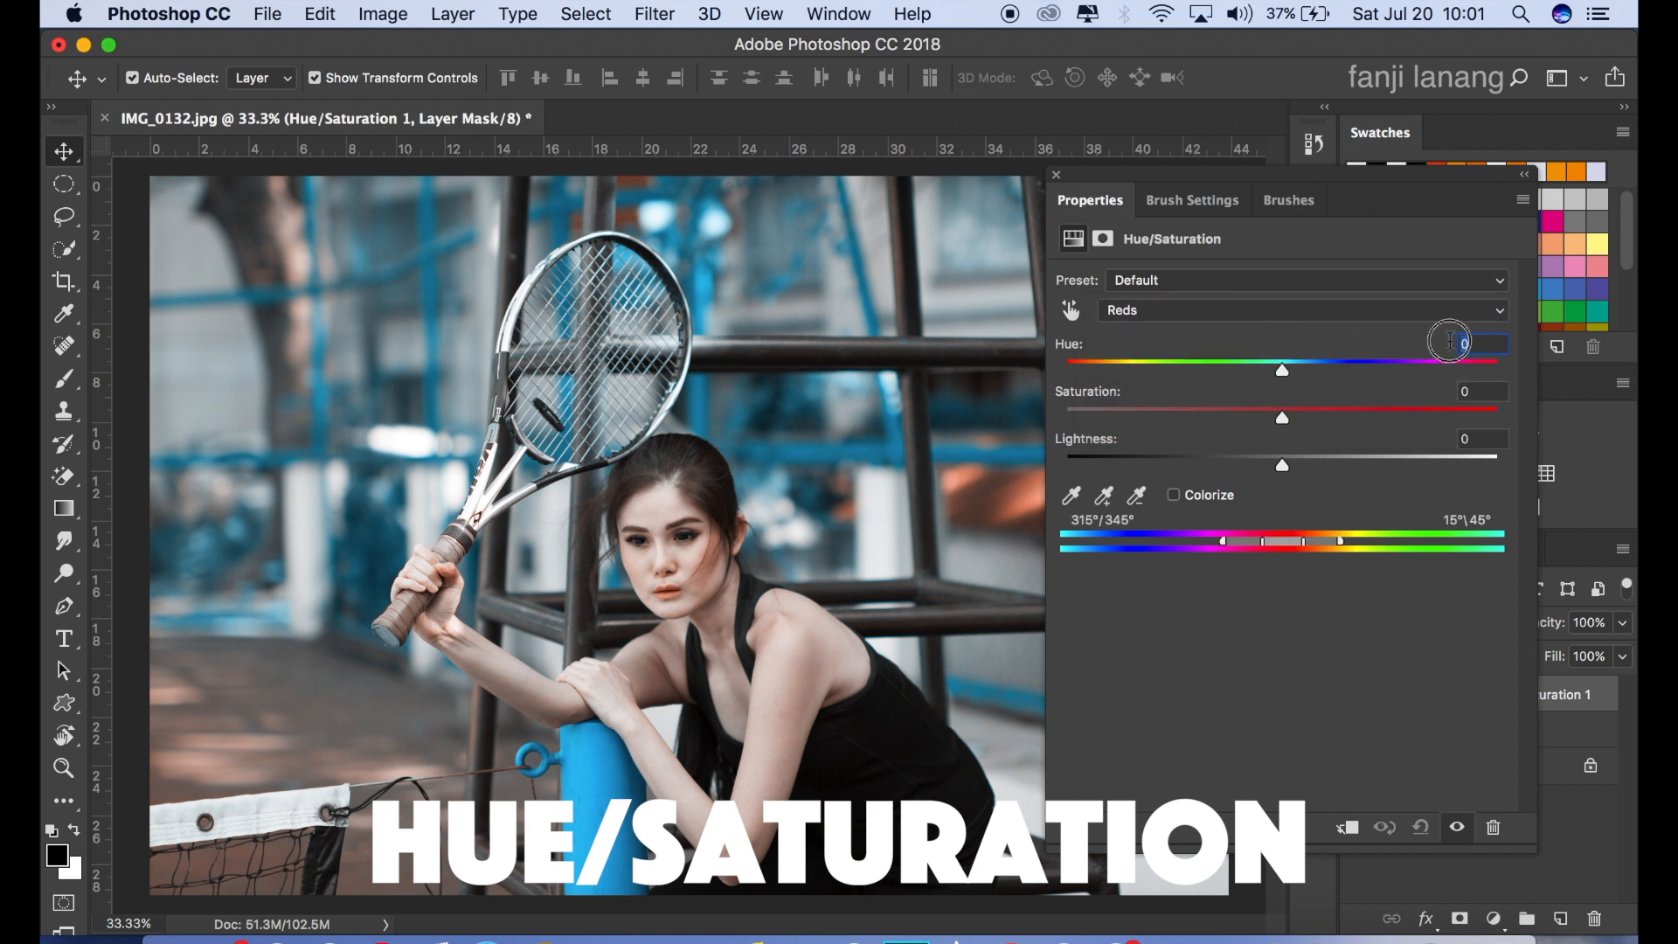
{"action": "type", "text": "5"}
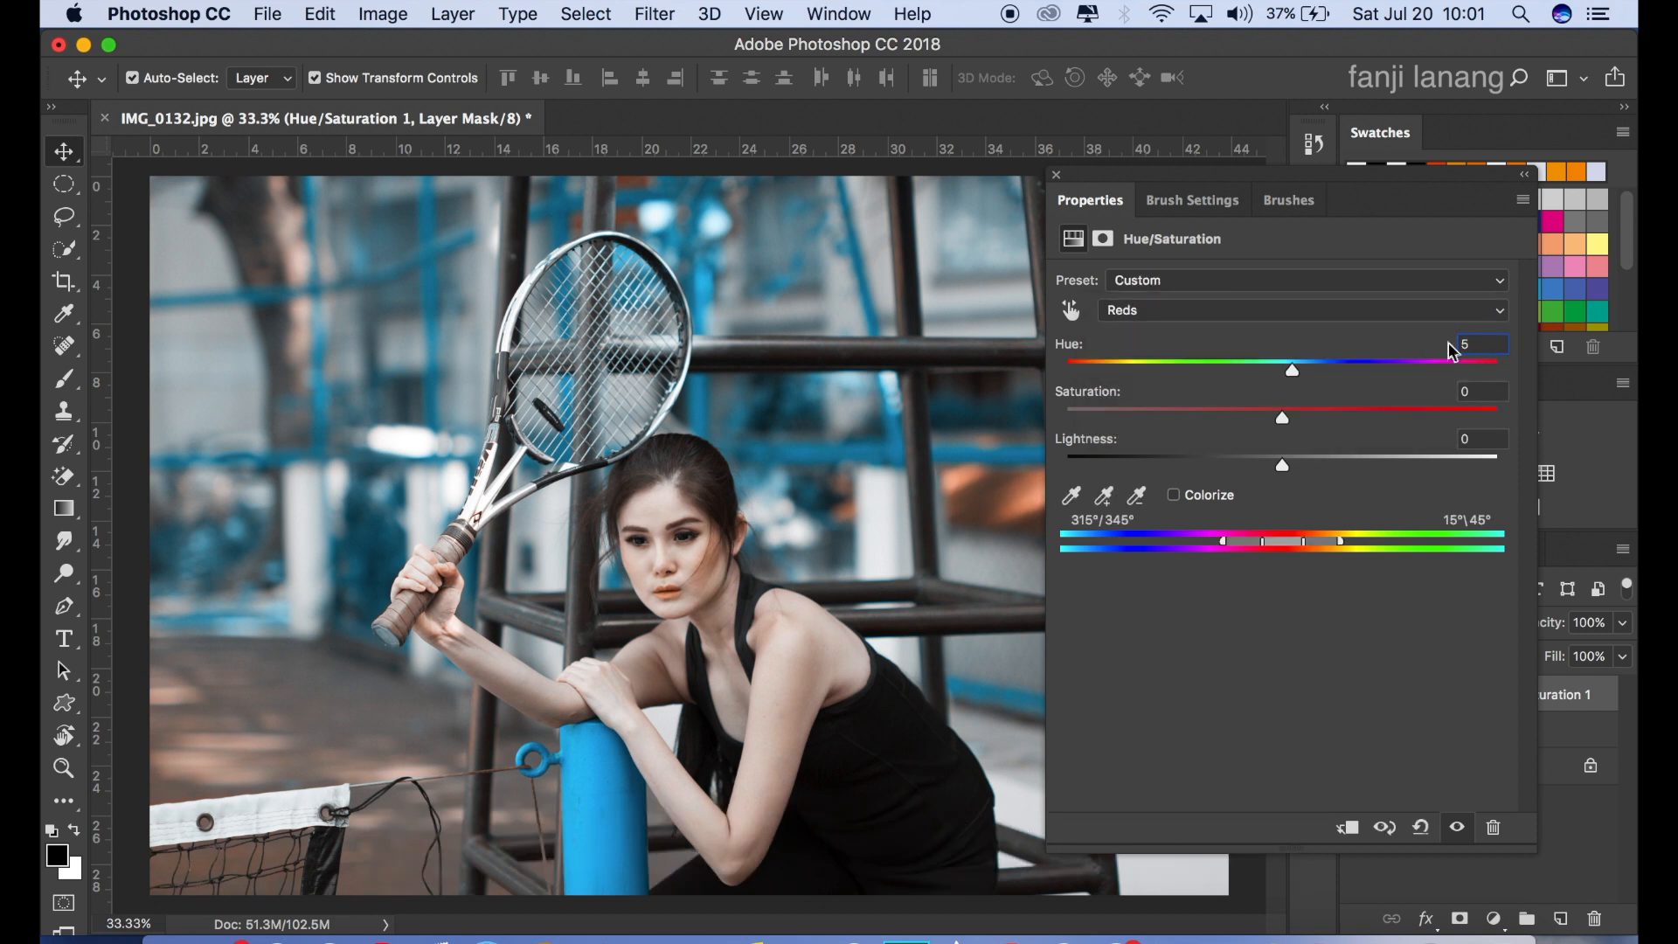
Set the Cyans saturation to -50 in the Hue/Saturation adjustment and close its properties
{"action": "left_click", "coordinate": [1357, 308]}
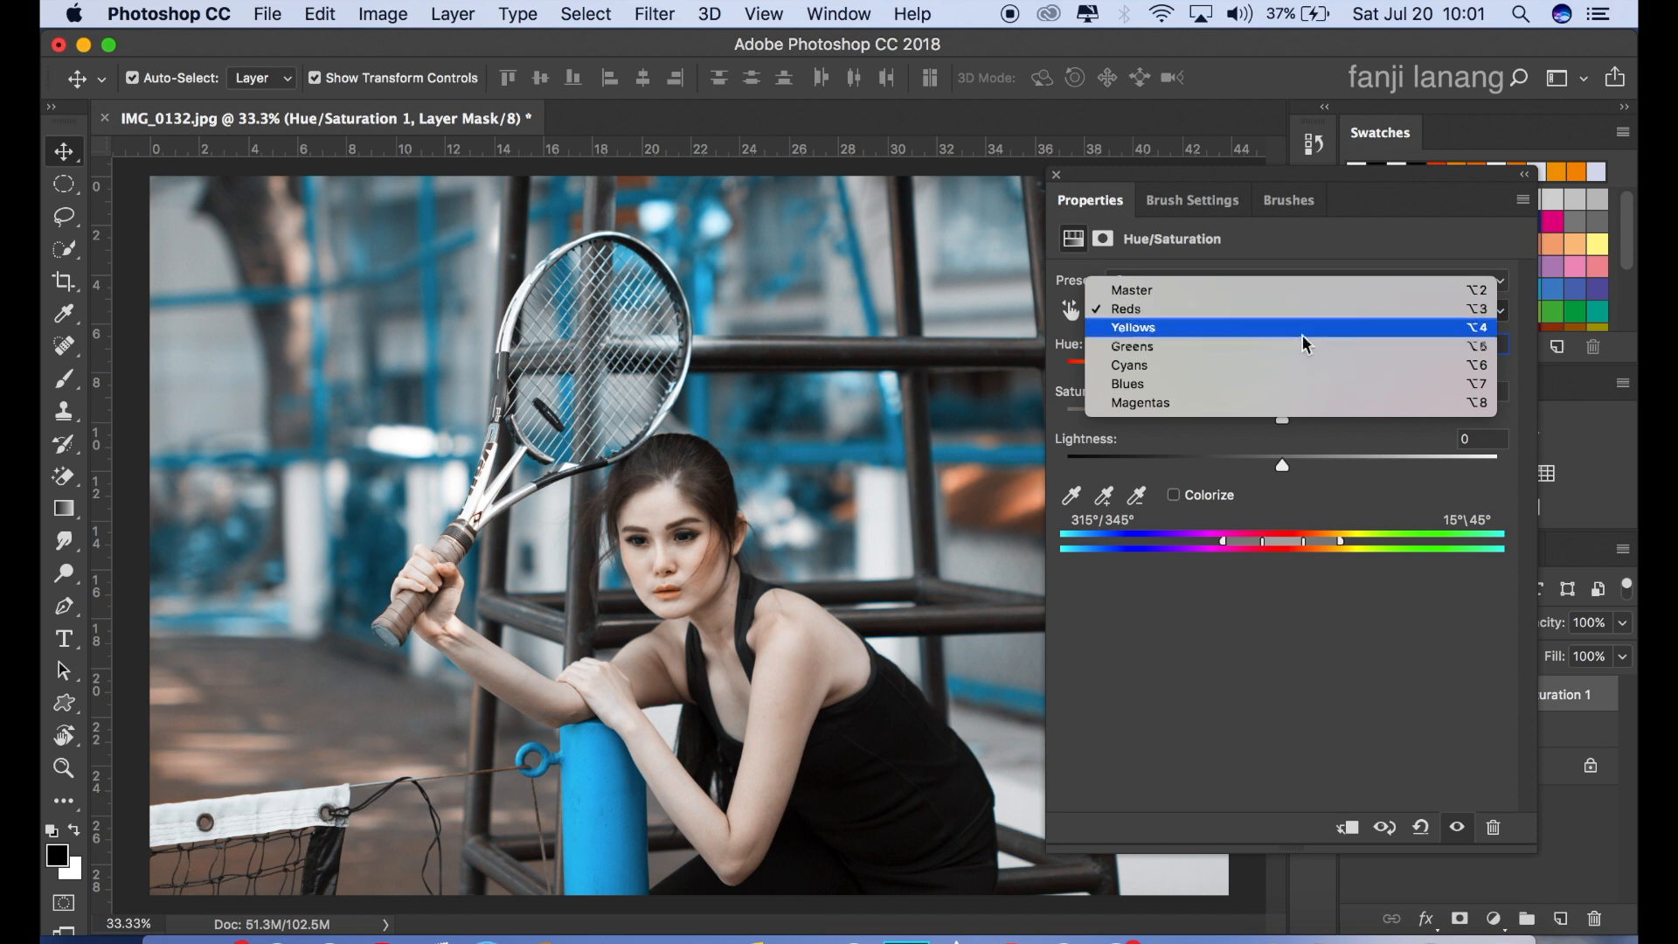
{"action": "left_click", "coordinate": [1186, 369]}
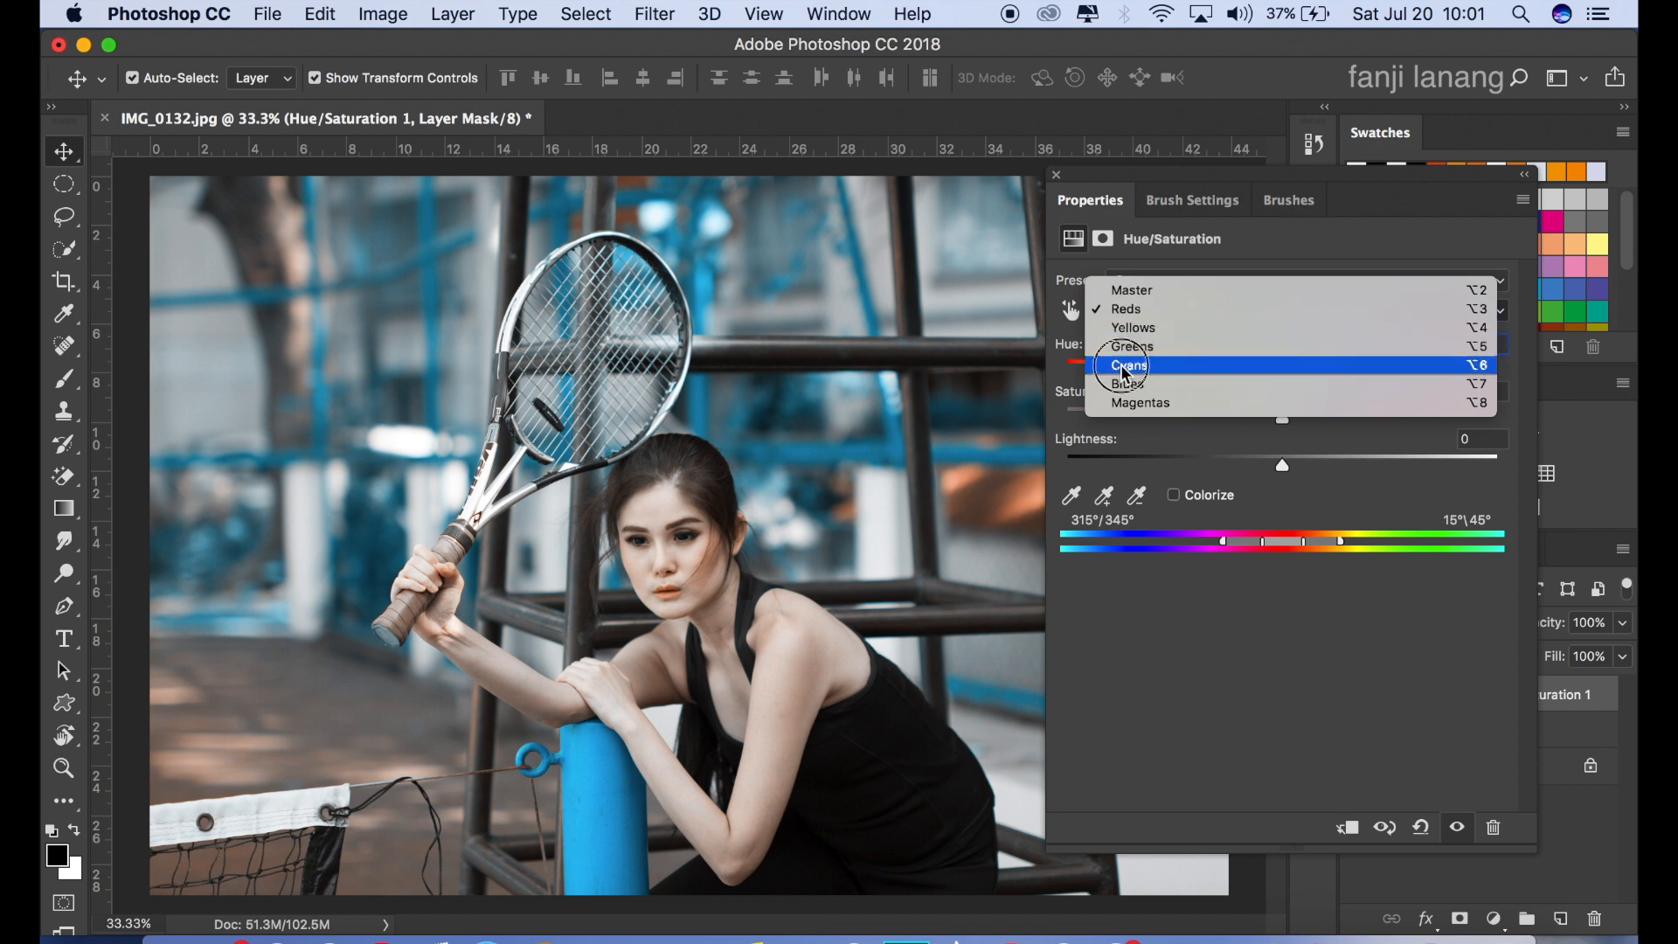
{"action": "left_click", "coordinate": [1461, 391]}
{"action": "type", "text": "-50"}
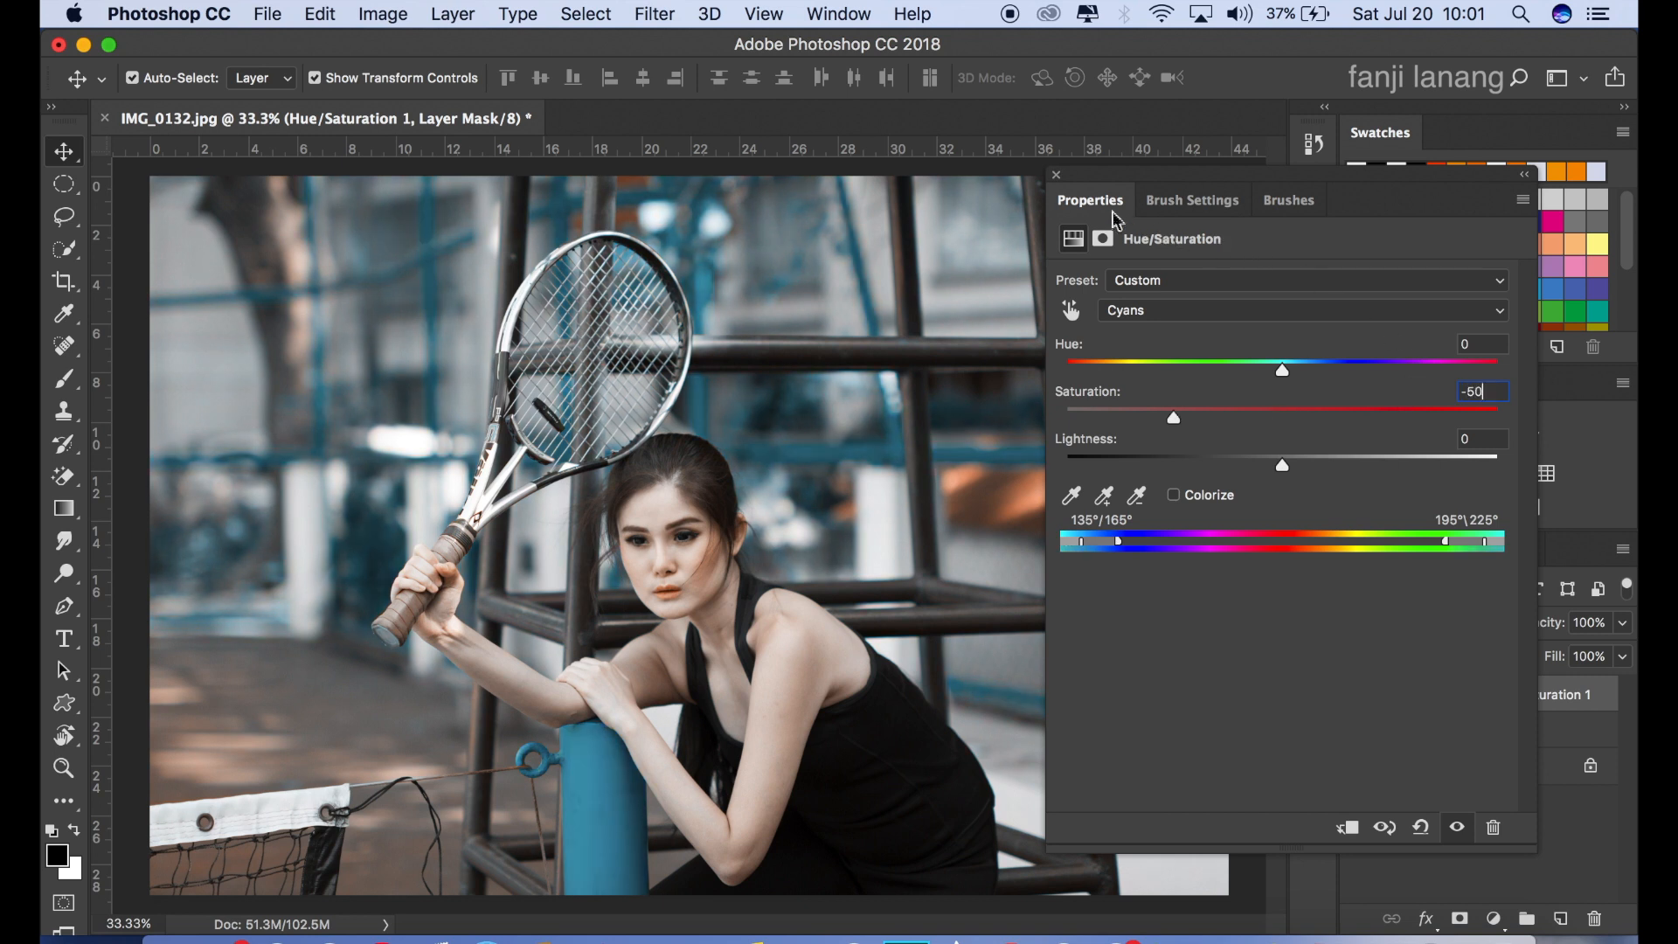
{"action": "left_click", "coordinate": [1056, 177]}
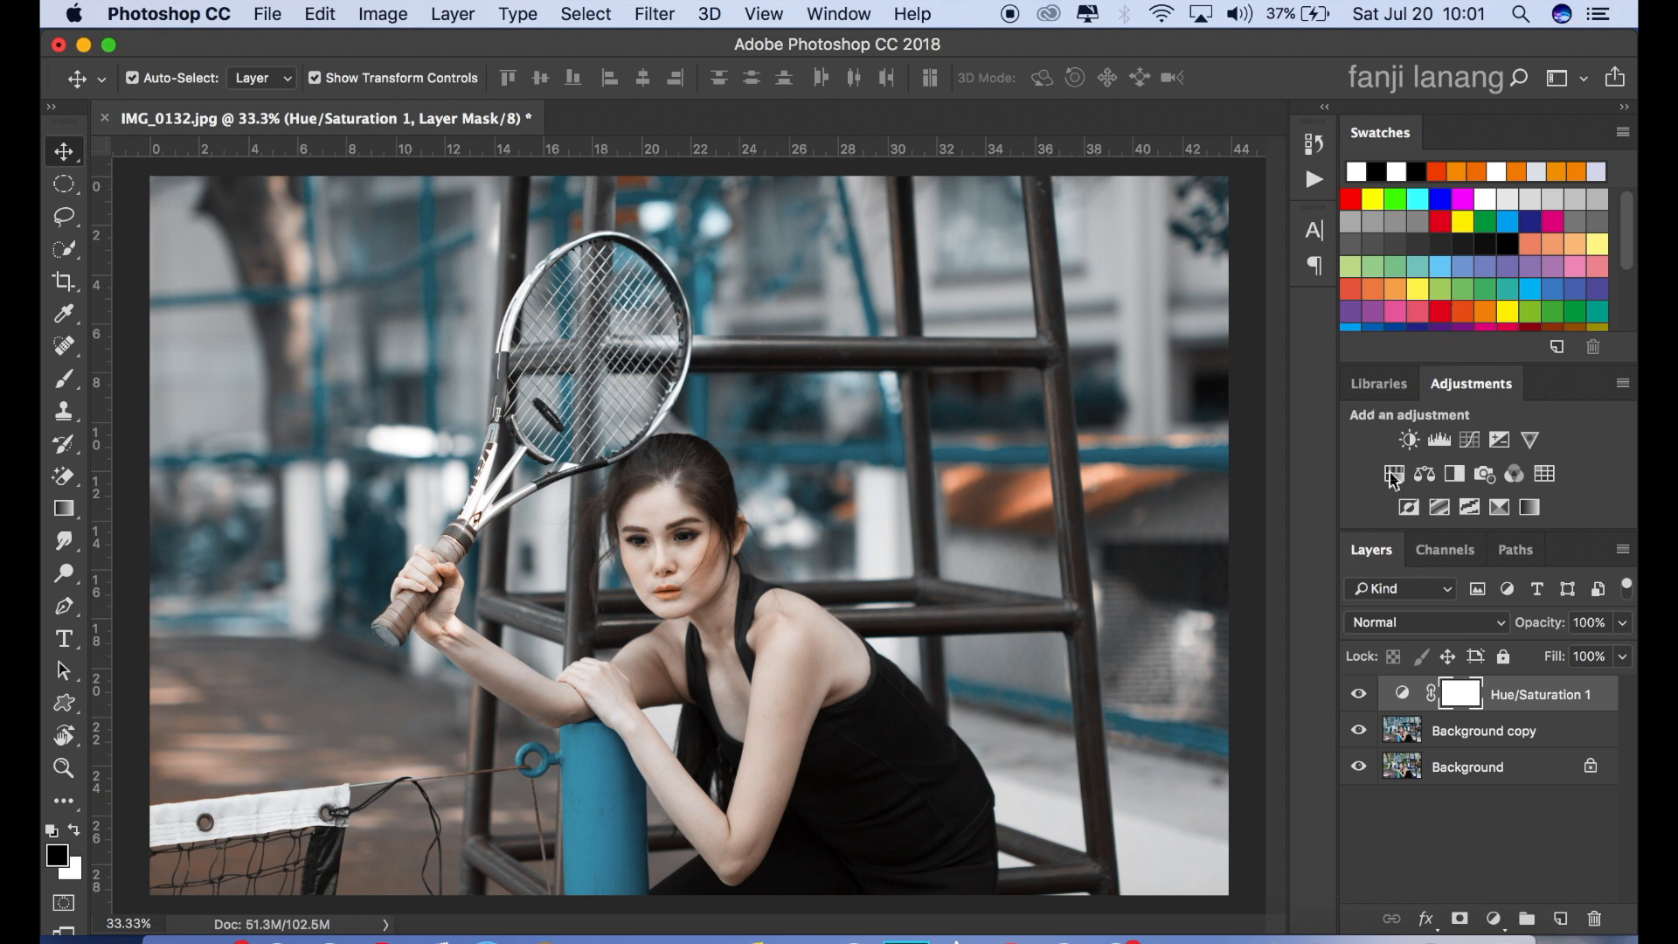
Add a Gradient fill layer above Hue/Saturation 1, with the gradient reversed and its style set to Radial
{"action": "left_click", "coordinate": [1494, 919]}
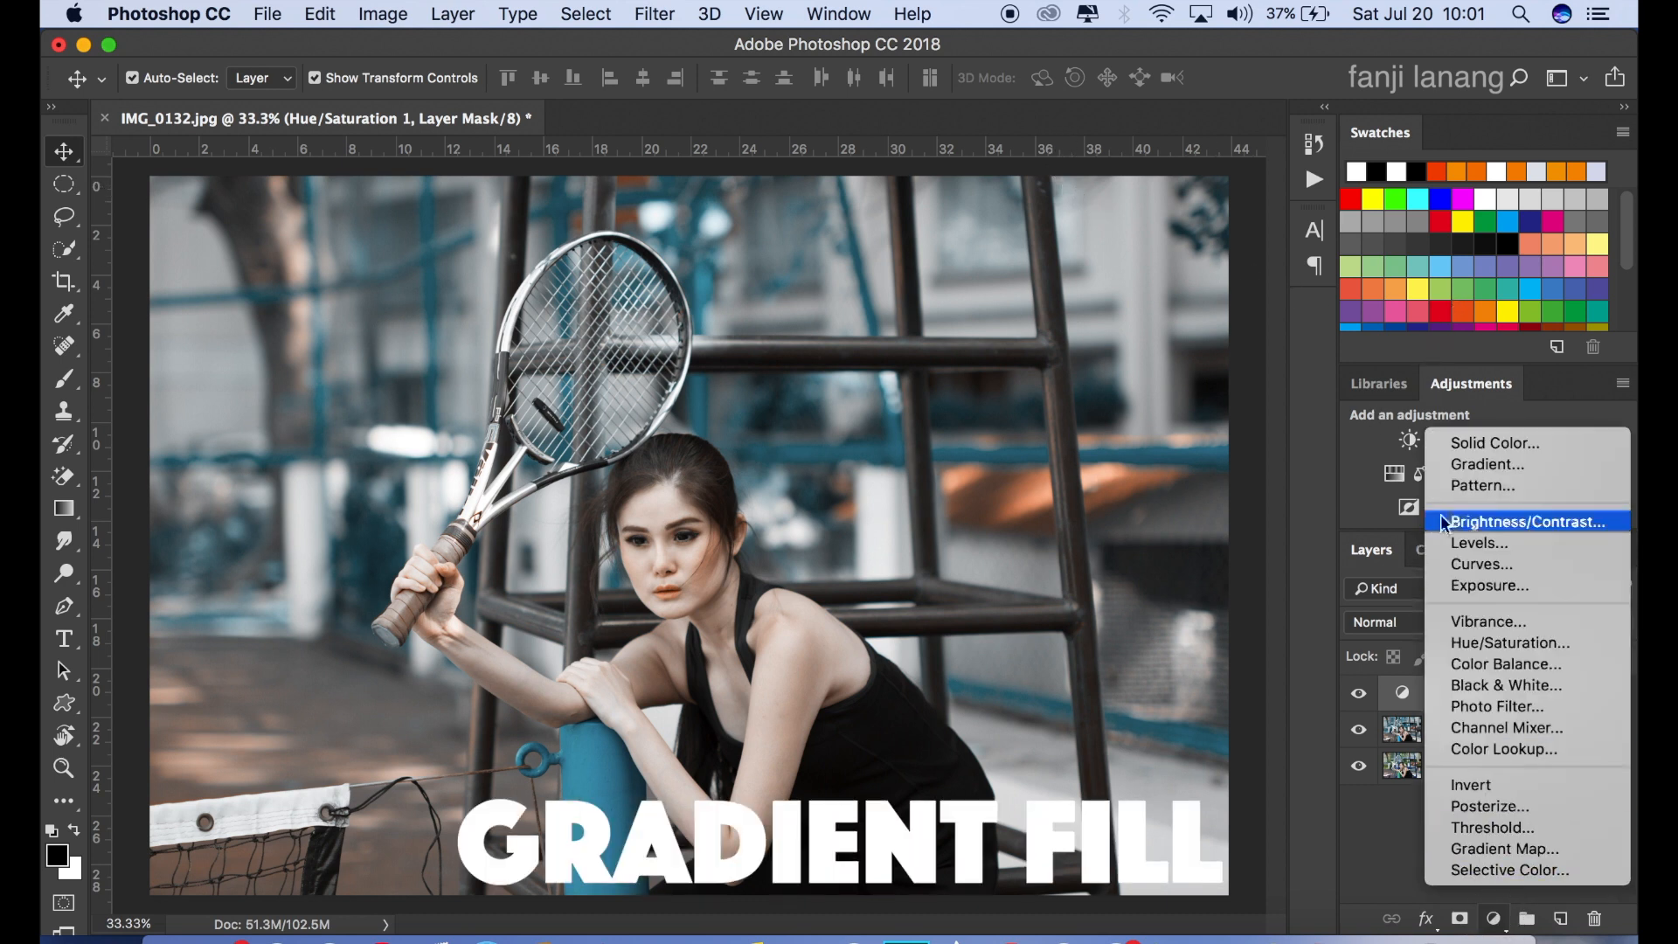
{"action": "left_click", "coordinate": [1484, 472]}
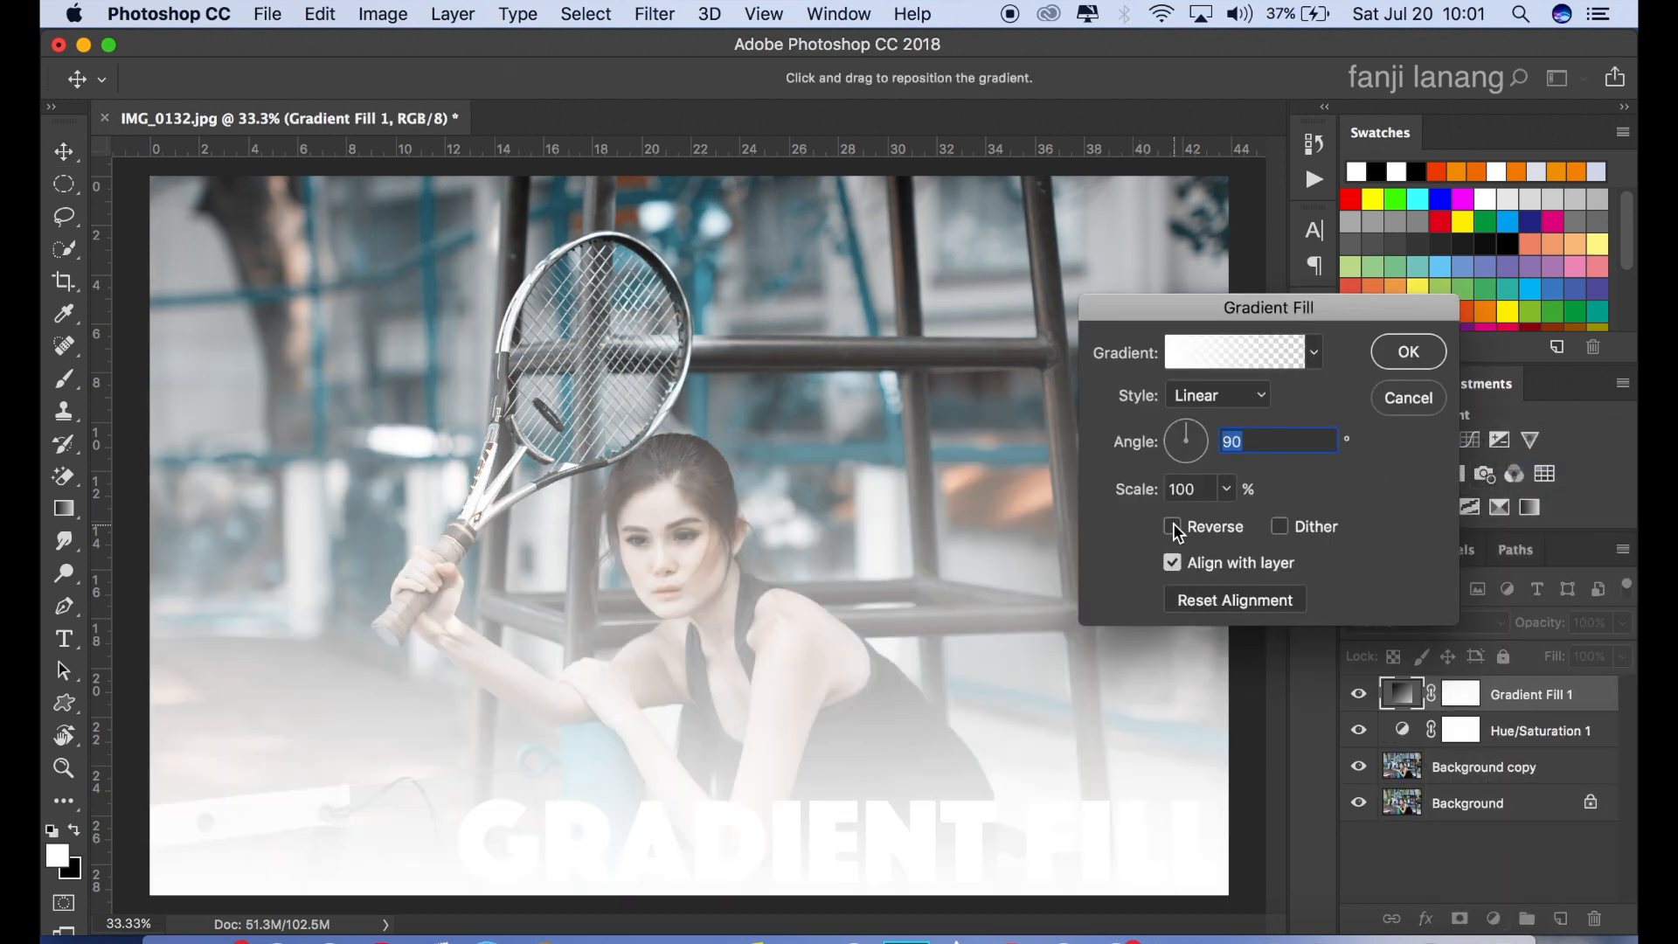
{"action": "left_click", "coordinate": [1172, 525]}
{"action": "left_click", "coordinate": [1215, 402]}
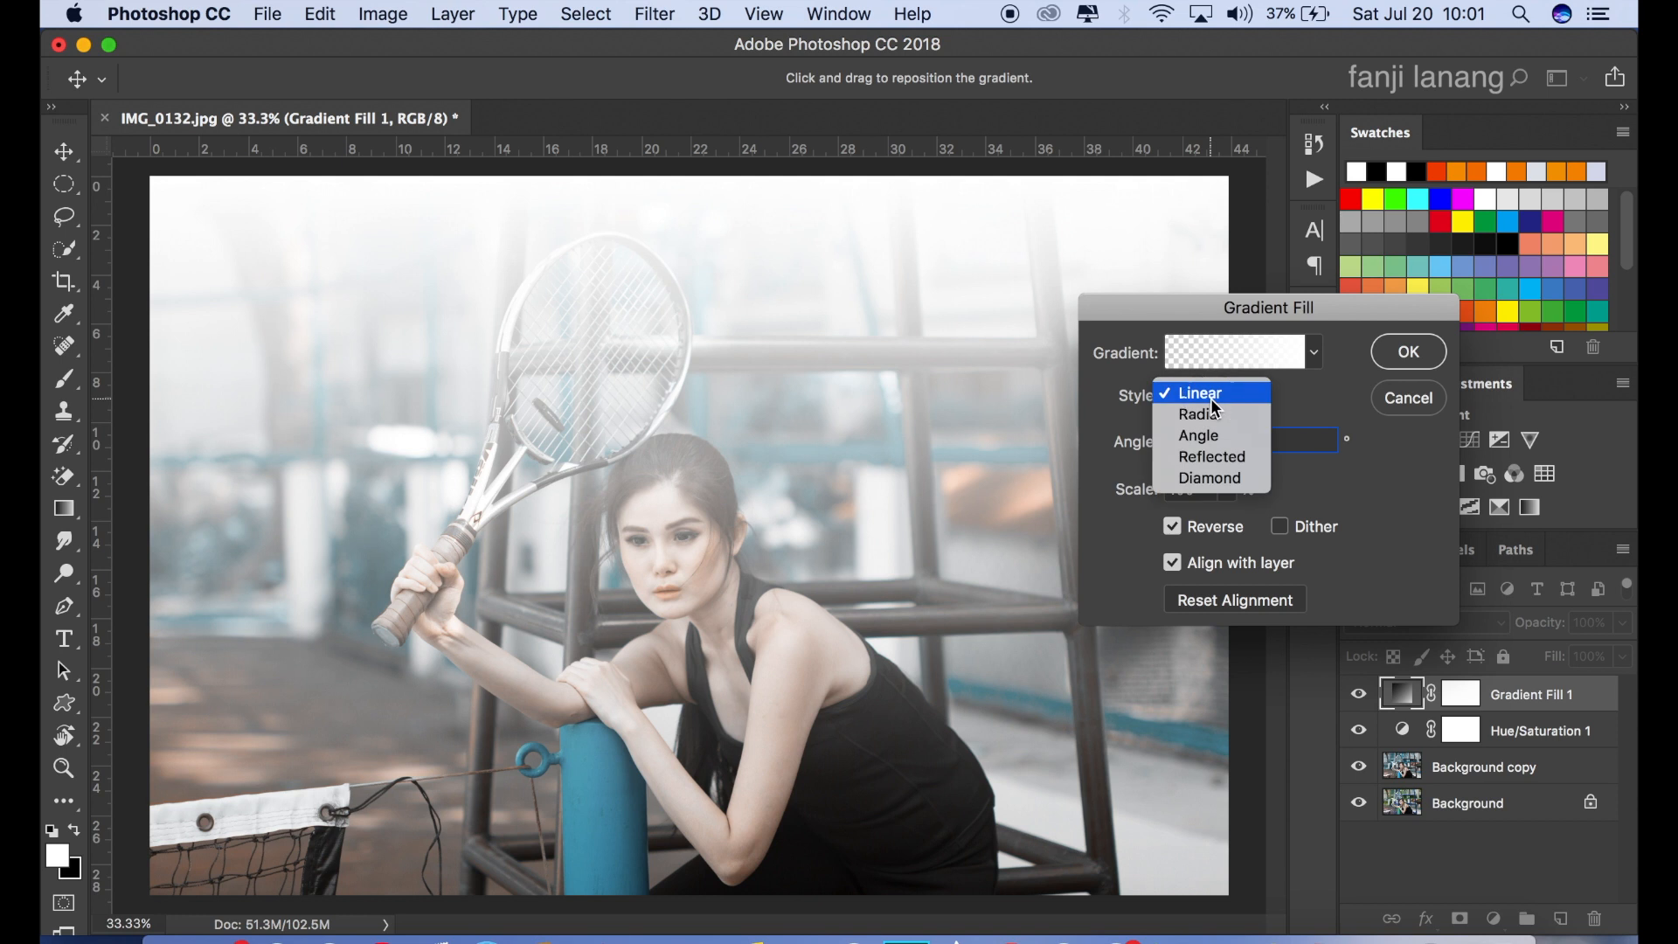
{"action": "left_click", "coordinate": [1210, 413]}
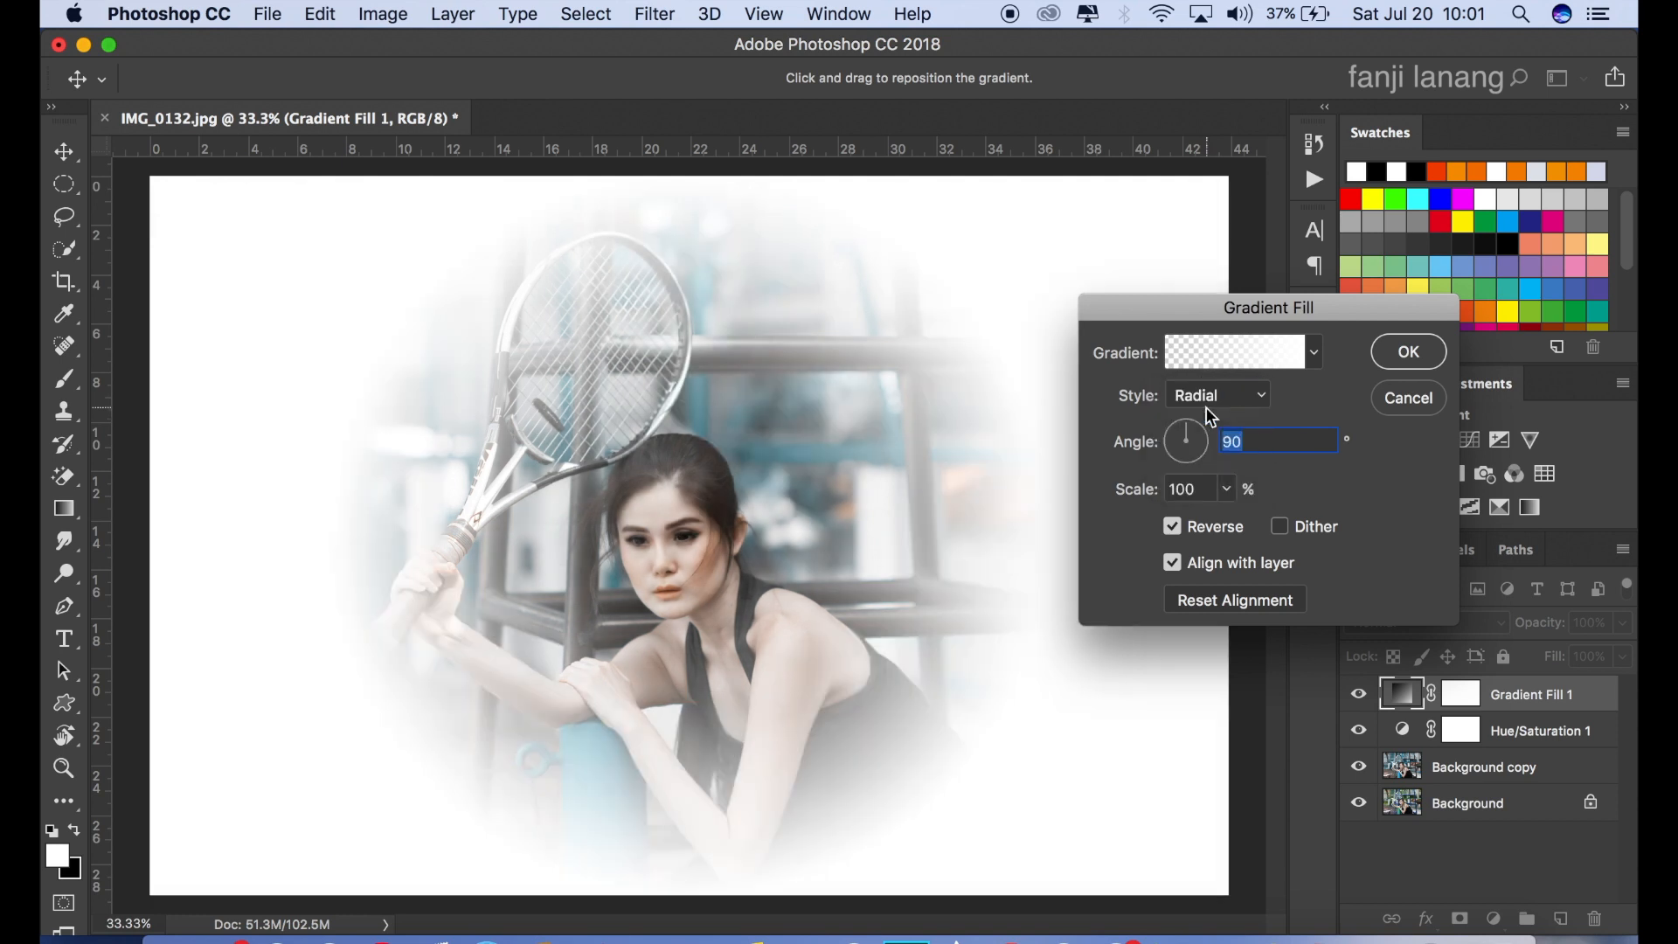
Replace the fill's gradient with the last preset, the dark semi-transparent one, in the Gradient Editor
{"action": "left_click", "coordinate": [1224, 356]}
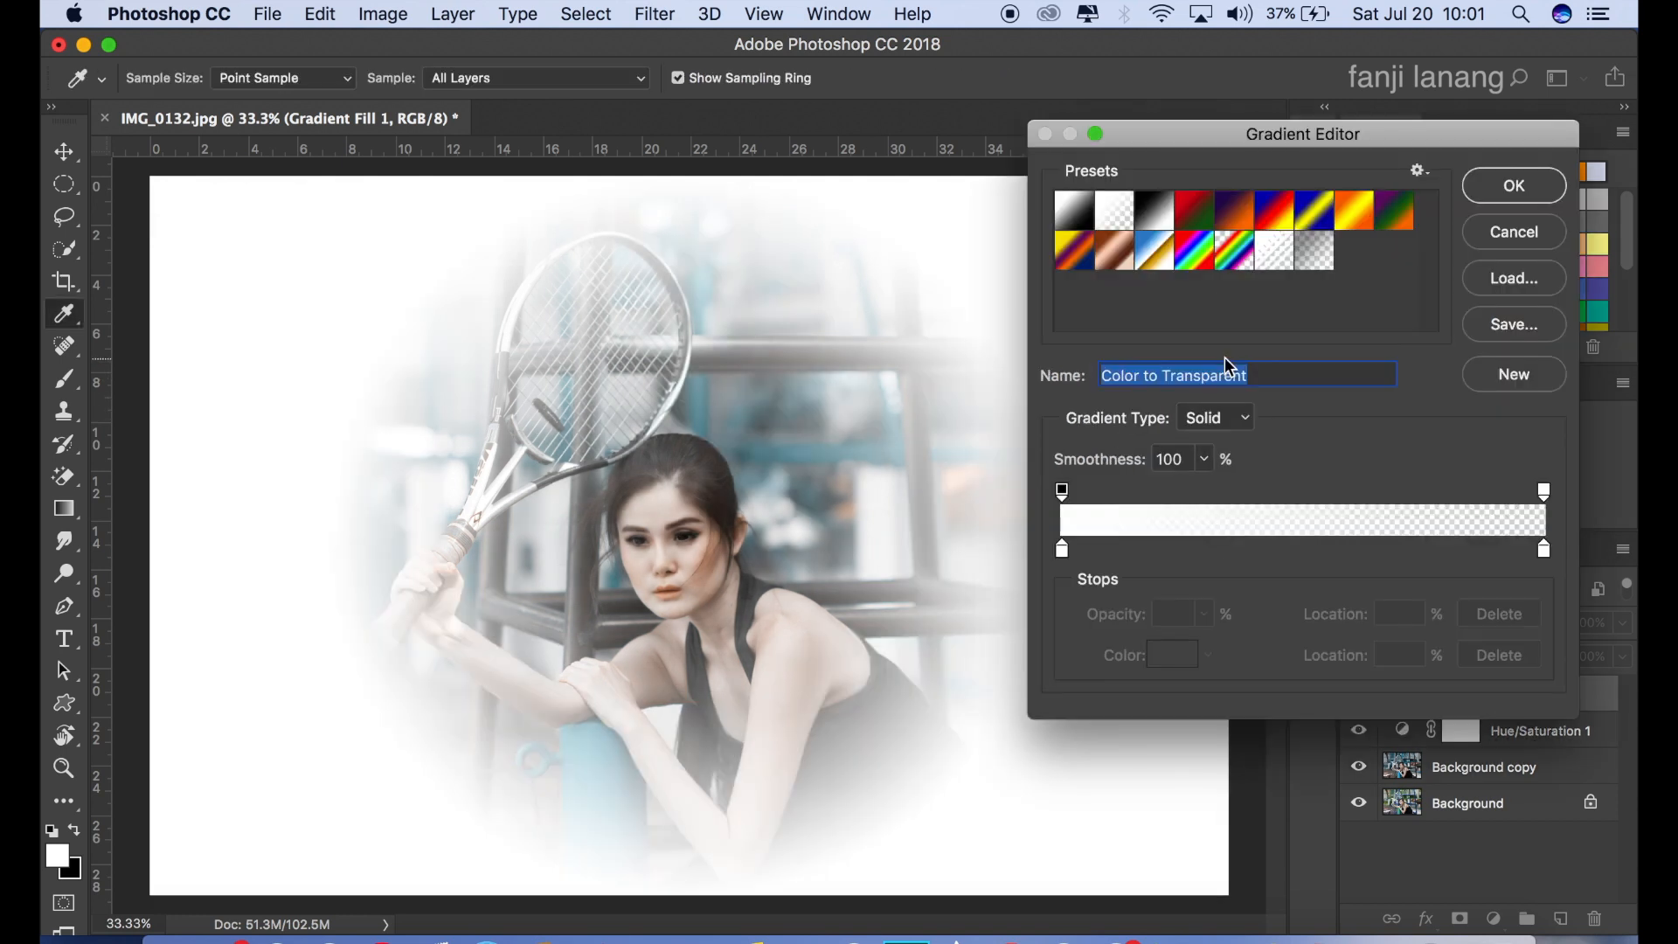
{"action": "left_click", "coordinate": [1317, 248]}
{"action": "left_click", "coordinate": [1513, 184]}
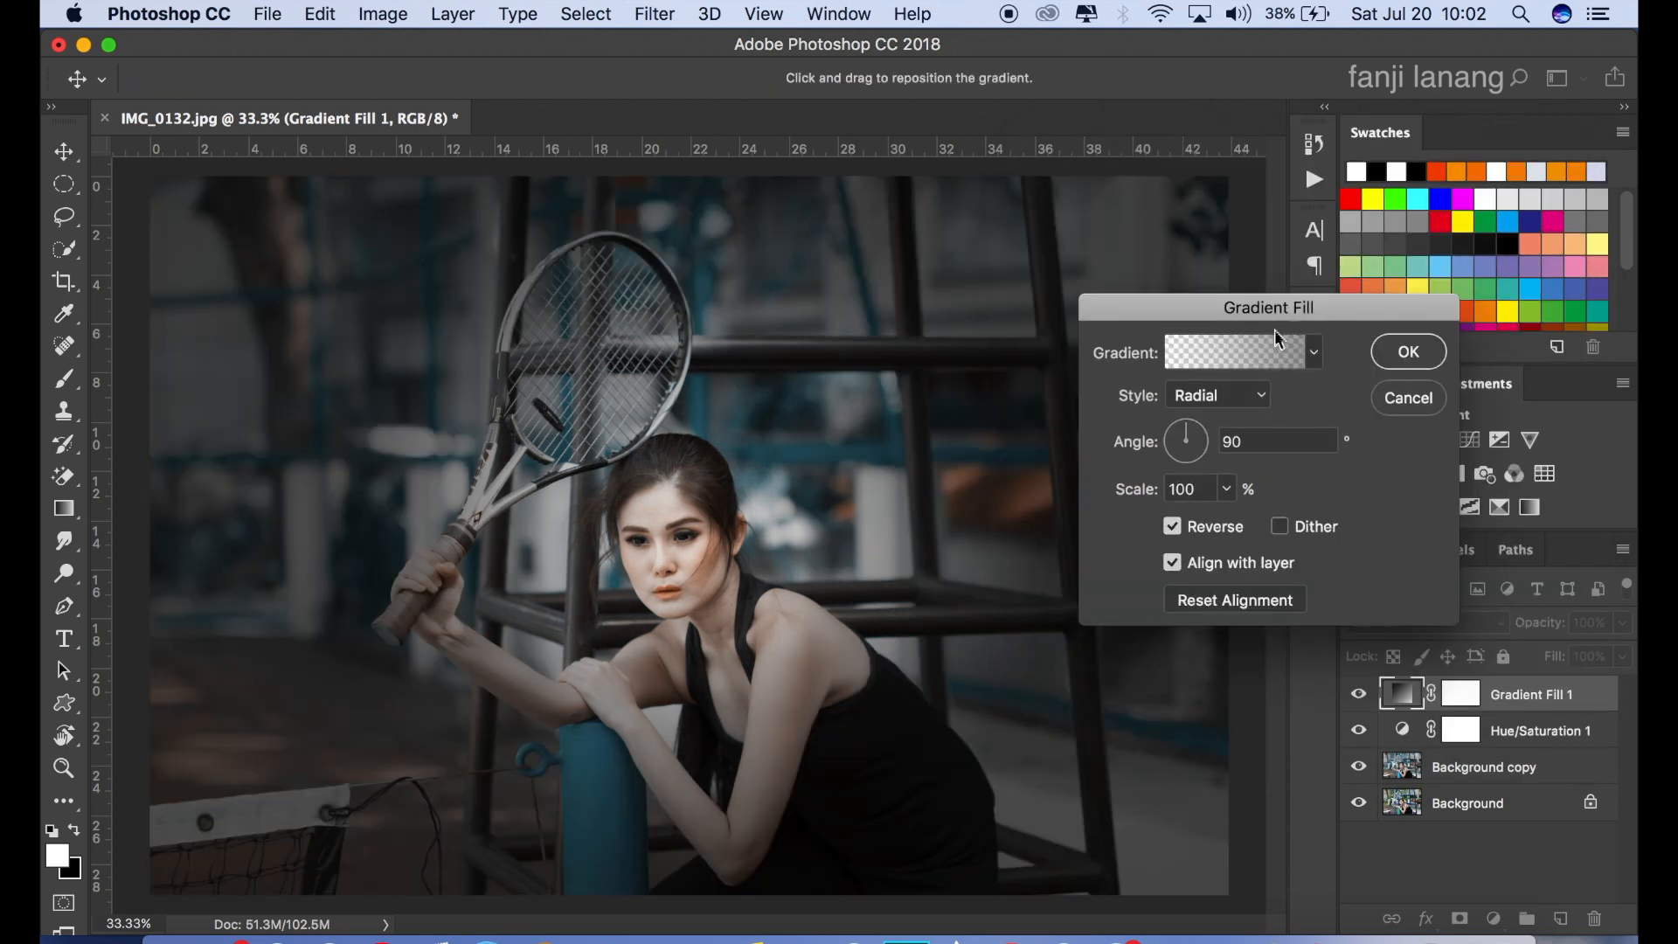
Set the gradient fill's angle to 47.49° and its scale to 341%, and apply the fill
{"action": "left_click_drag", "start_coordinate": [1209, 435], "coordinate": [1201, 425]}
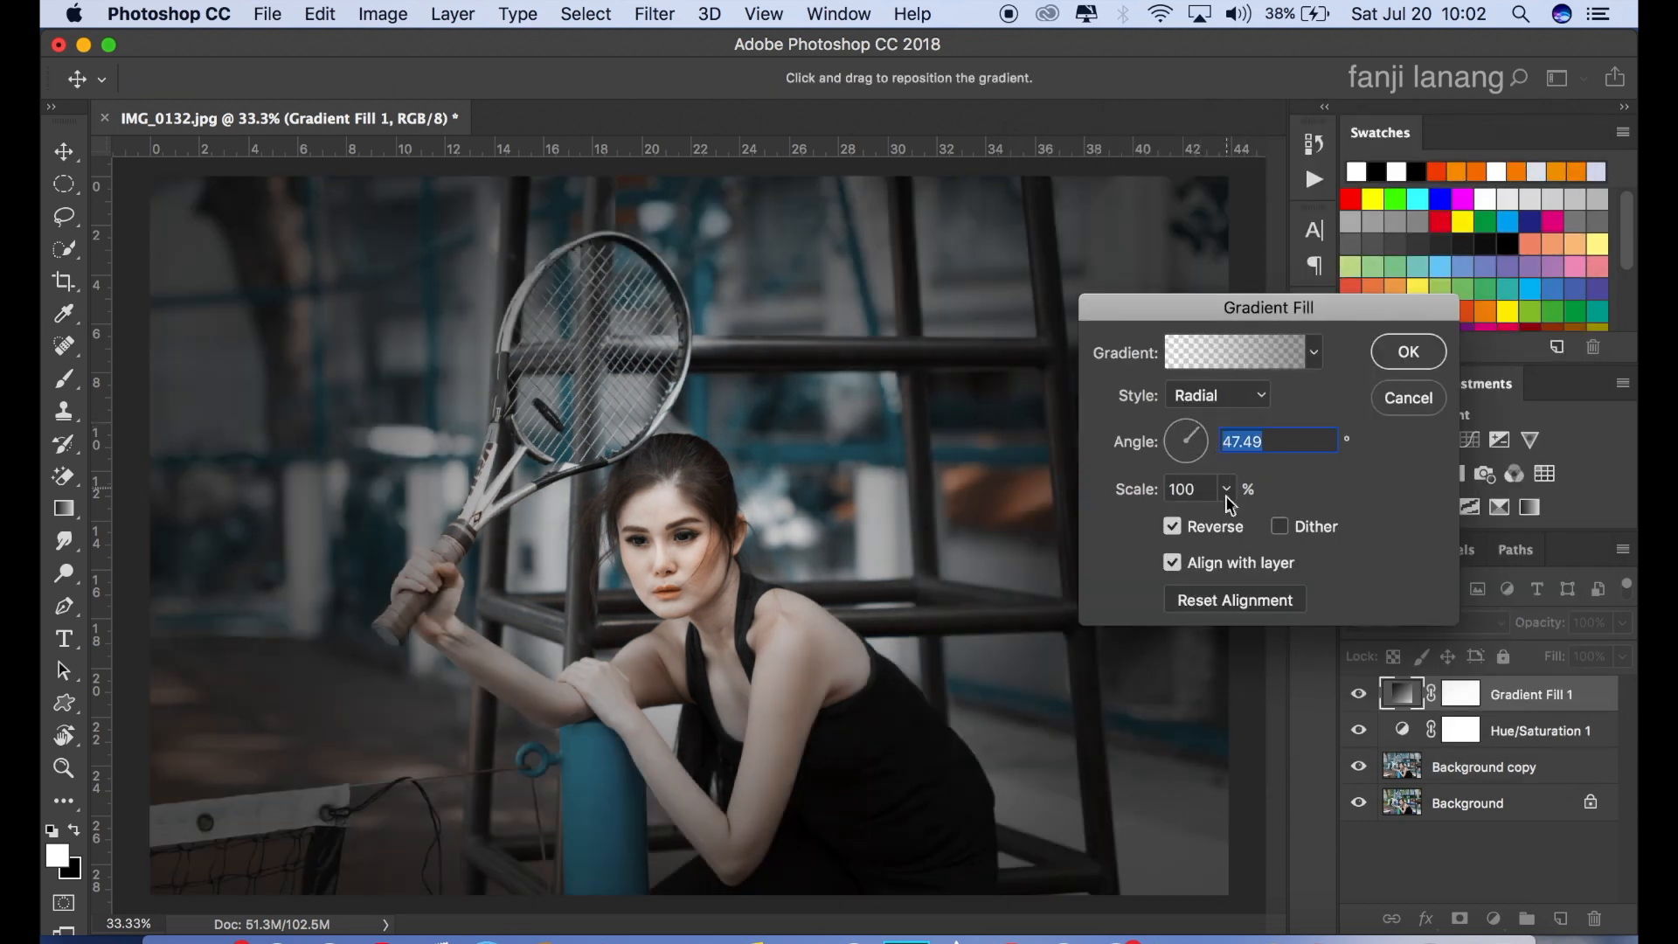
{"action": "left_click", "coordinate": [1227, 490]}
{"action": "left_click_drag", "start_coordinate": [1218, 519], "coordinate": [1251, 524]}
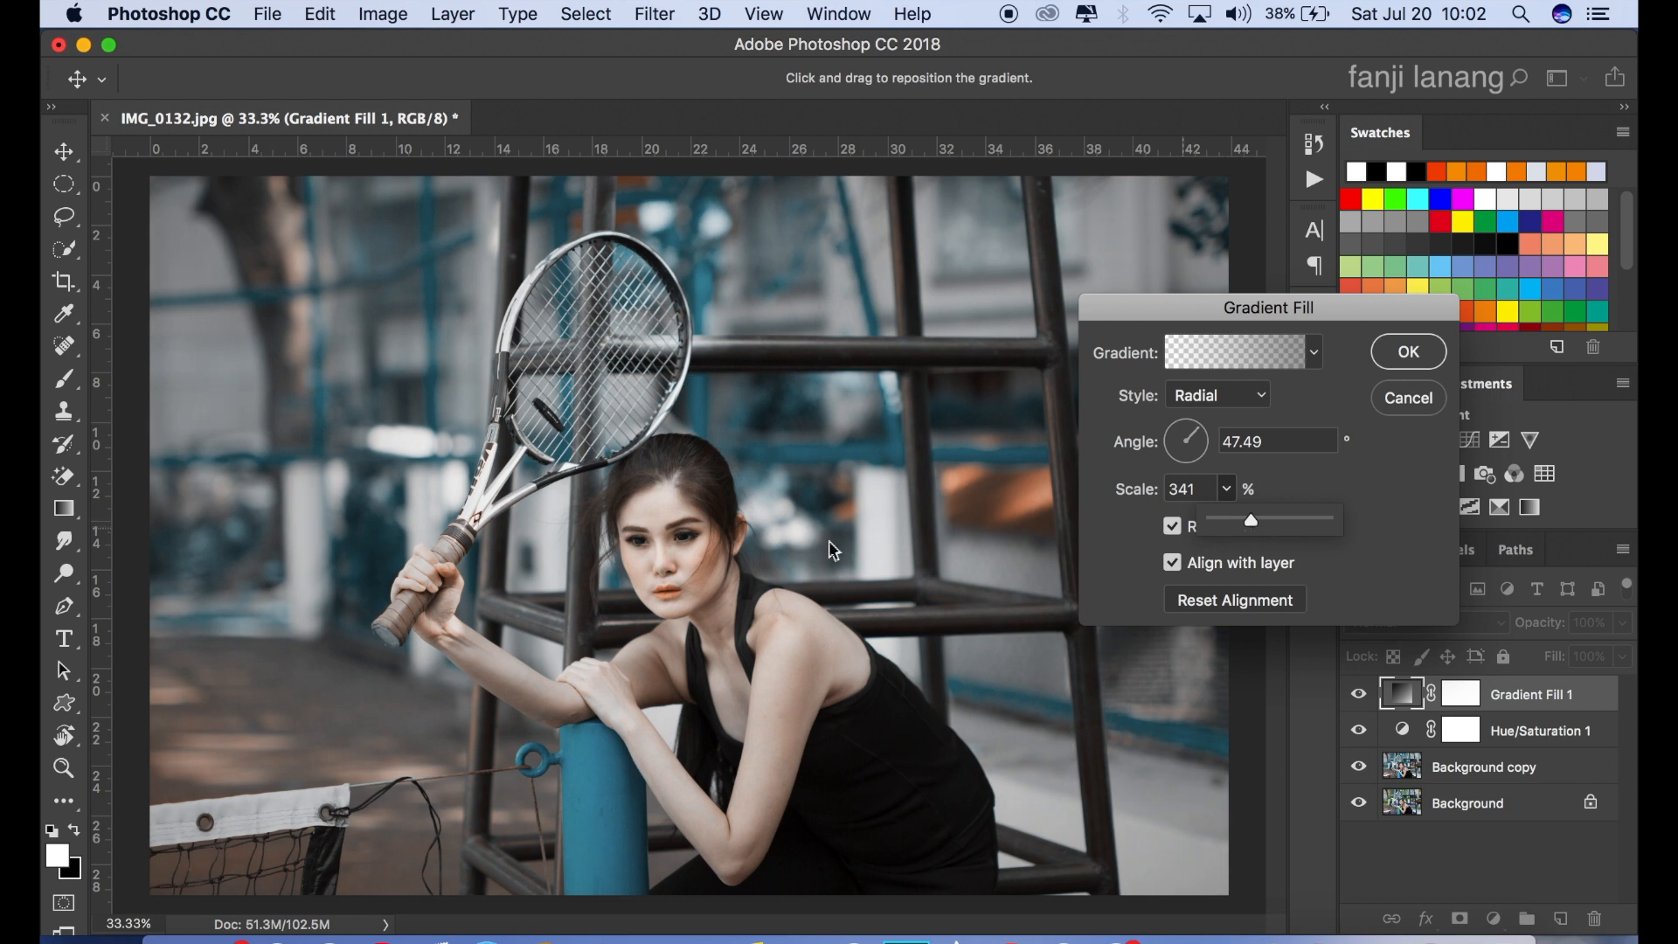
{"action": "left_click", "coordinate": [1390, 357]}
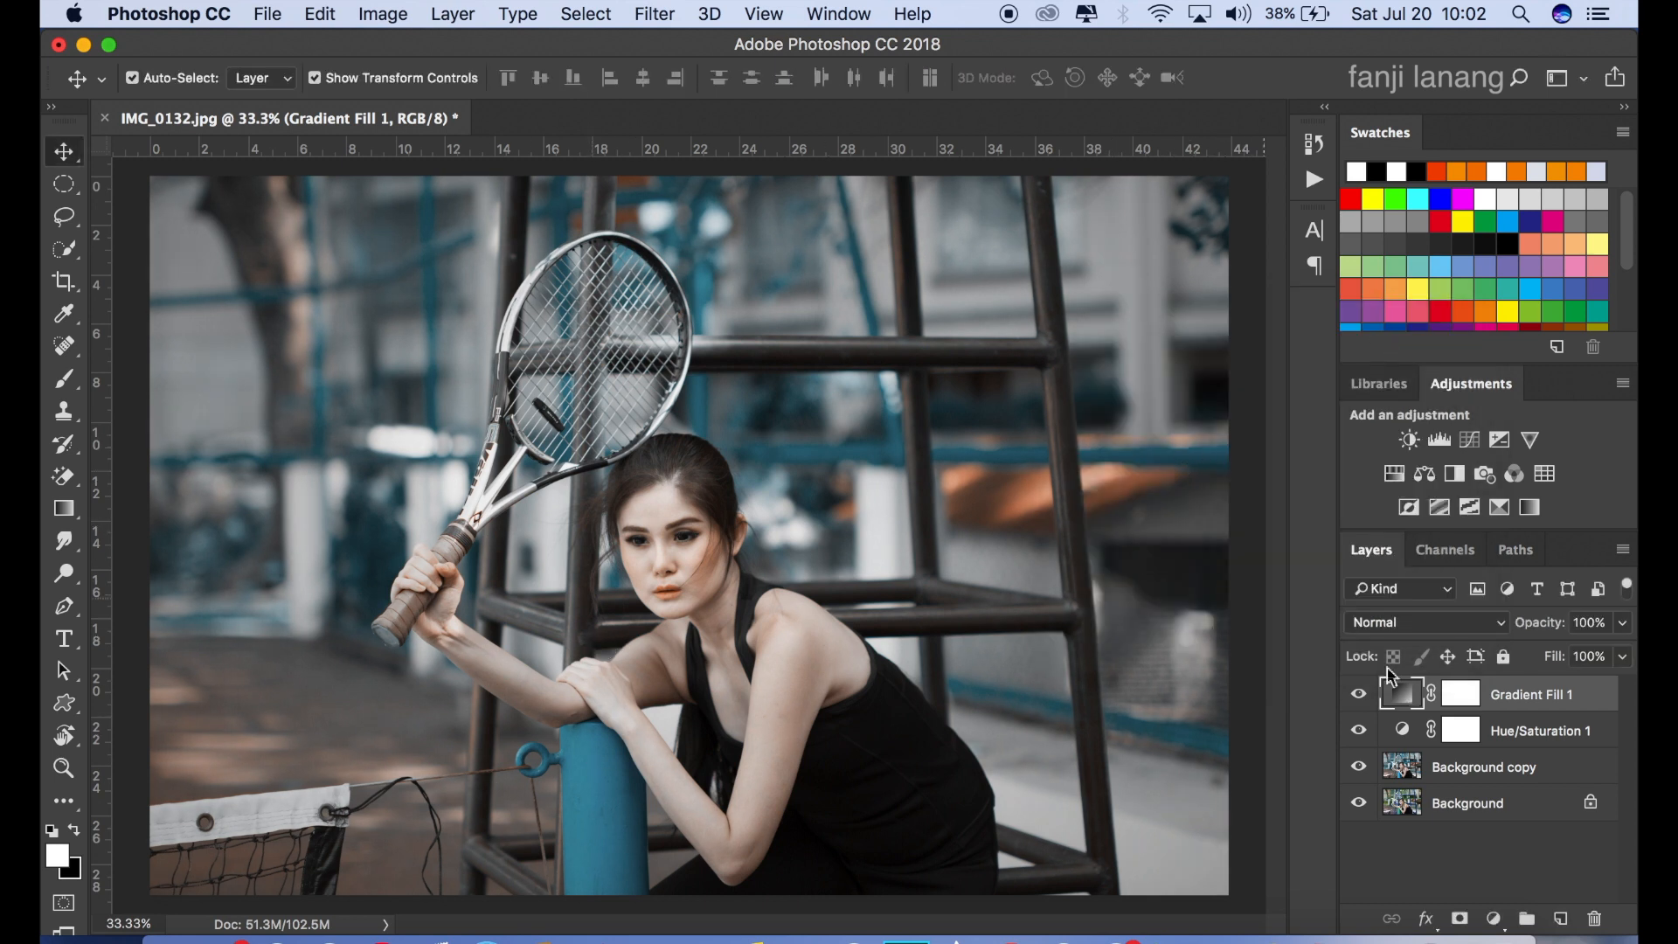
Add a Solid Color fill layer above Gradient Fill 1 using the hex color 00021e
{"action": "left_click", "coordinate": [1494, 919]}
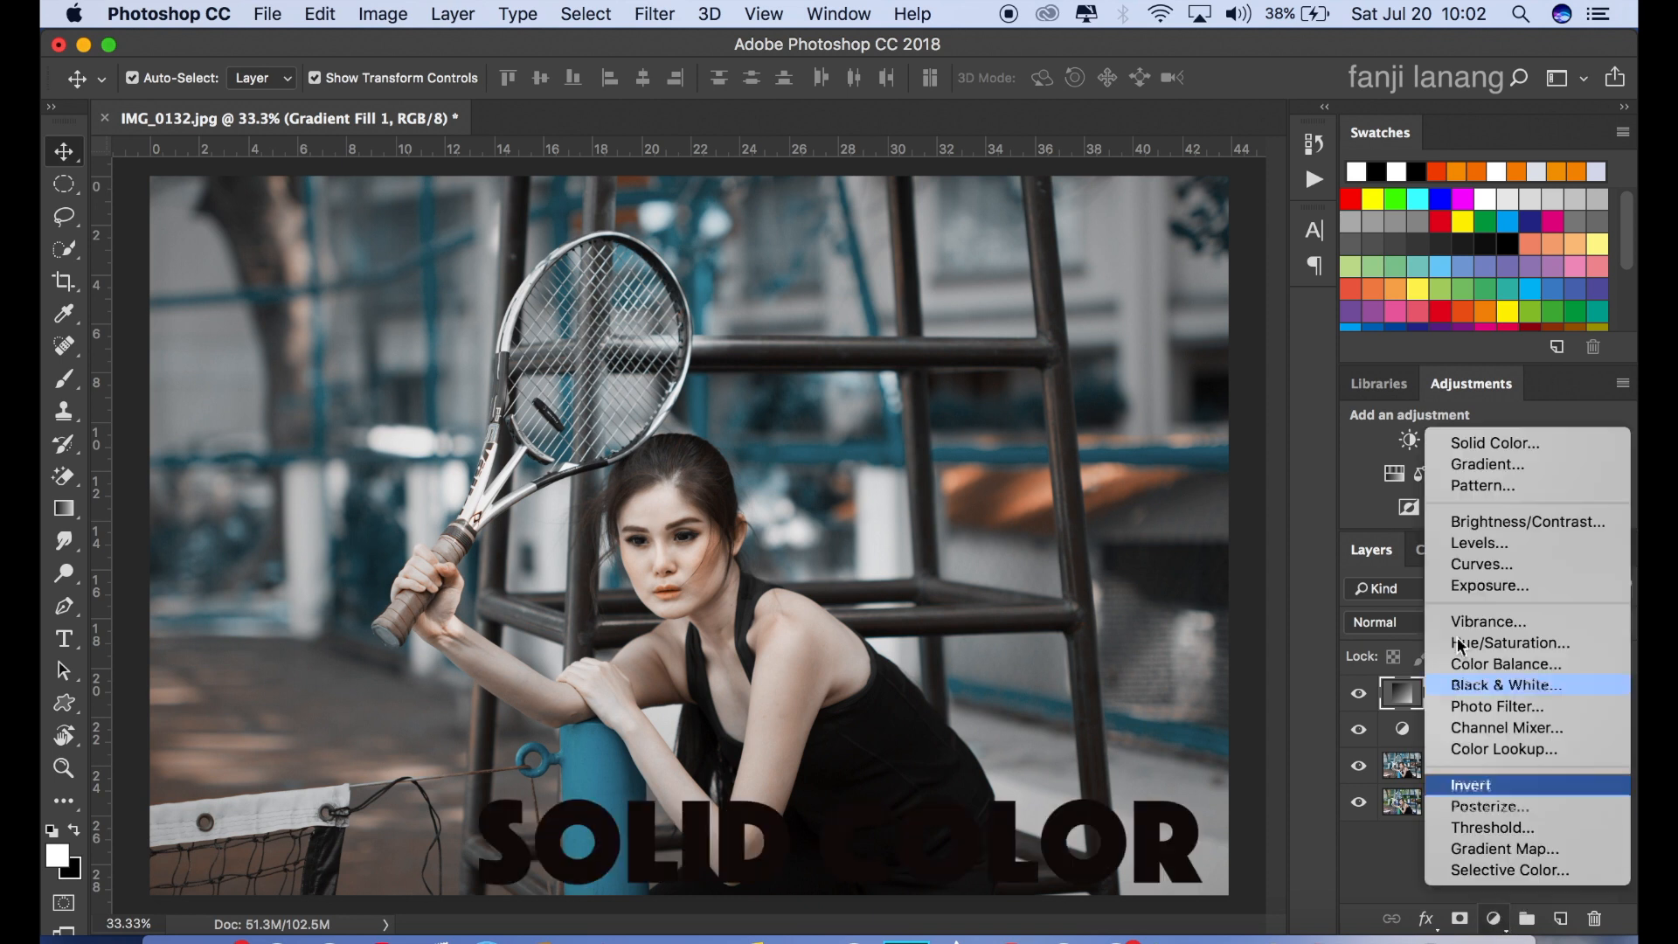
{"action": "left_click", "coordinate": [1487, 446]}
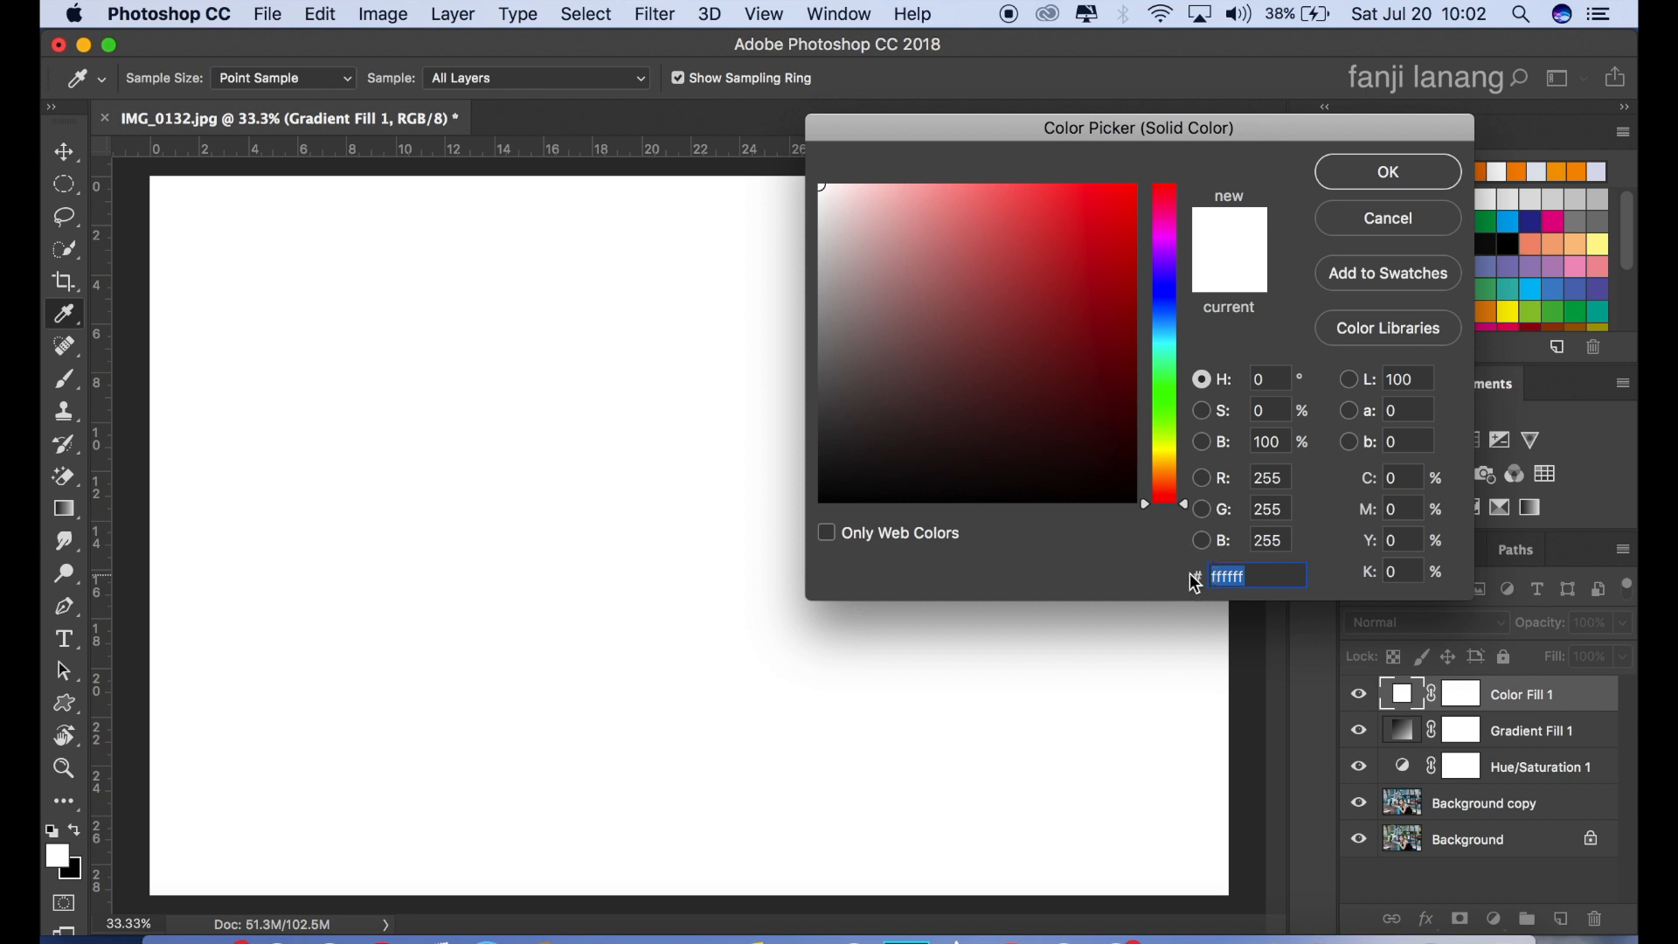
{"action": "type", "text": "000"}
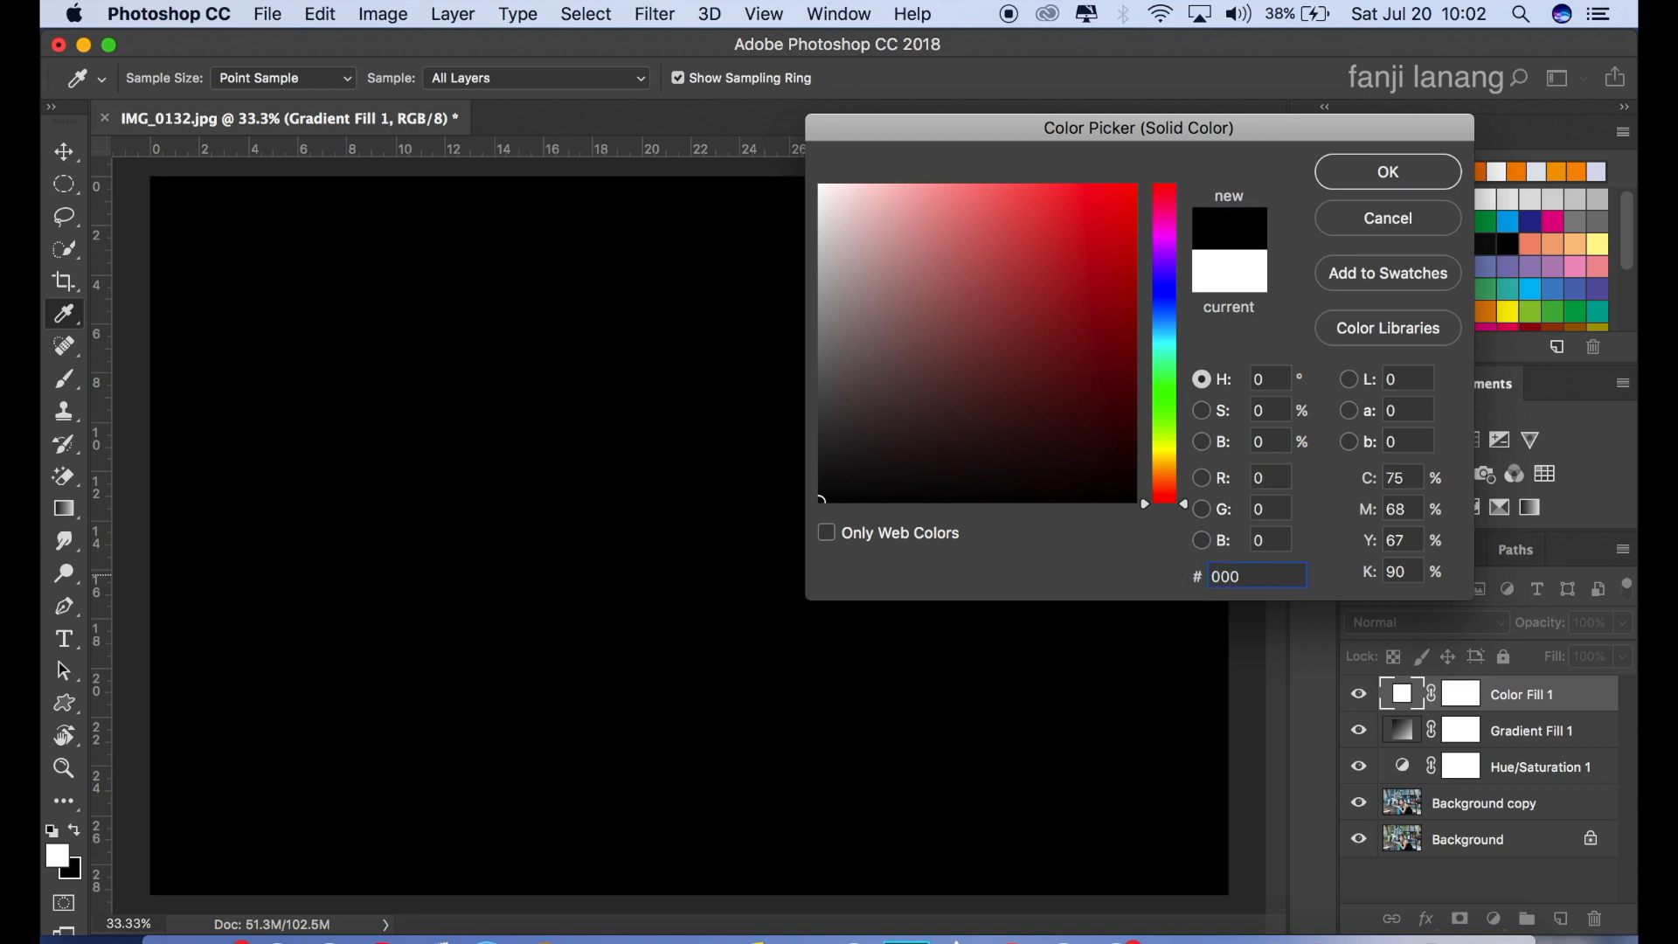
{"action": "type", "text": "21"}
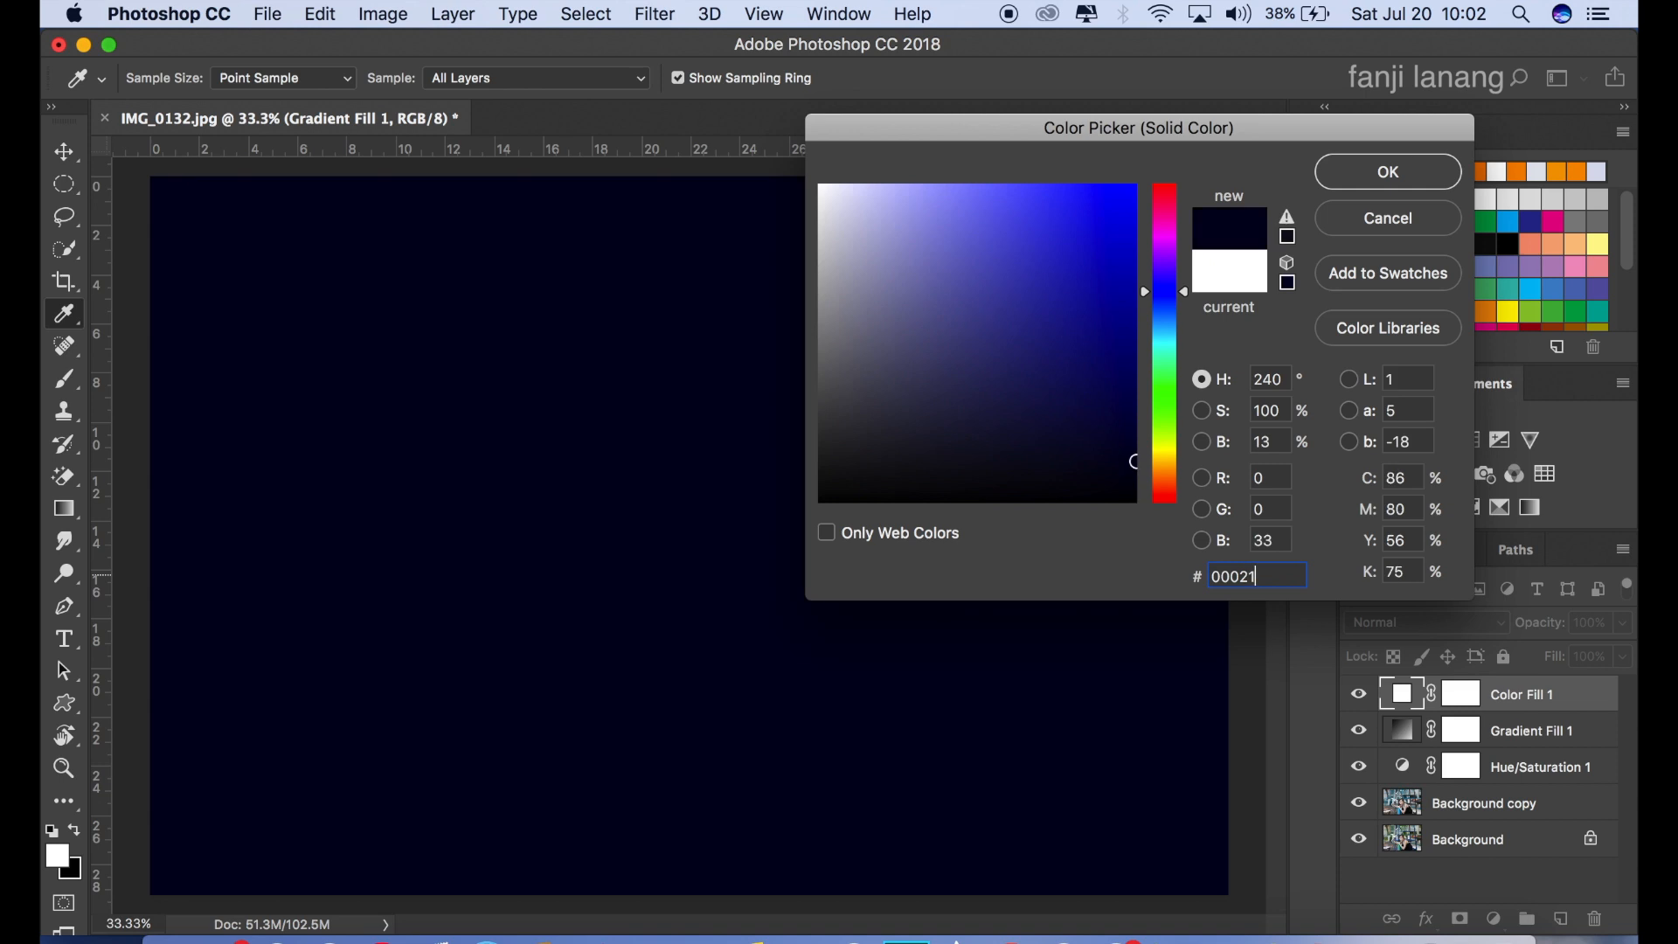
{"action": "type", "text": "e"}
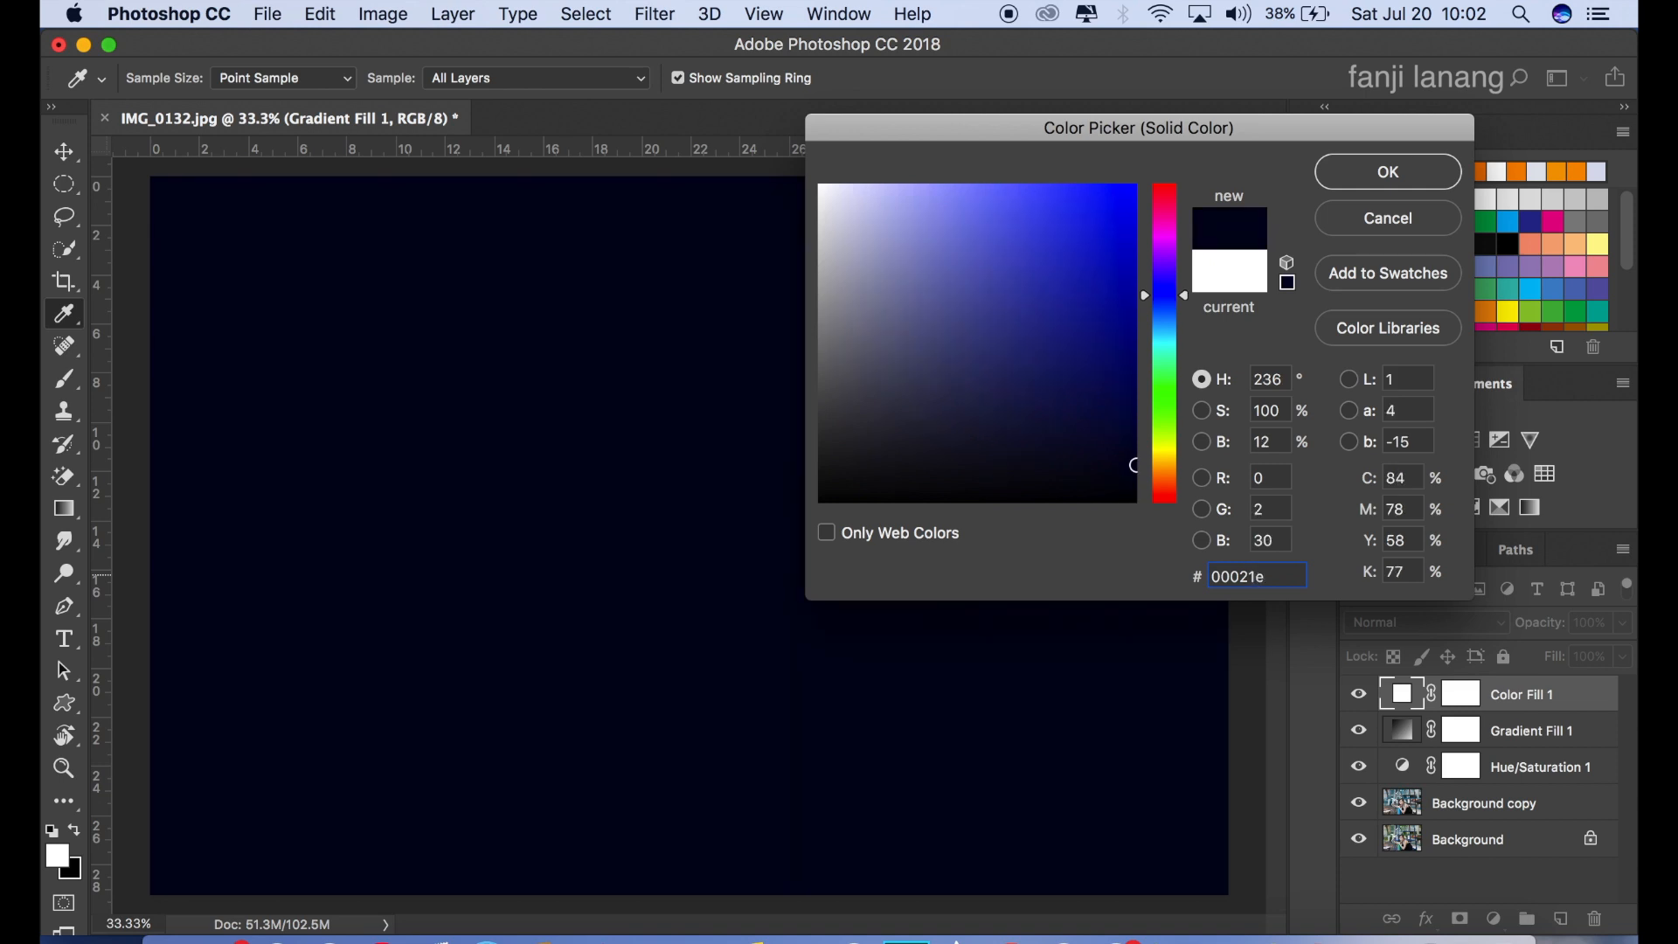
{"action": "key", "text": "super+a"}
{"action": "left_click", "coordinate": [1282, 577]}
{"action": "left_click", "coordinate": [1337, 171]}
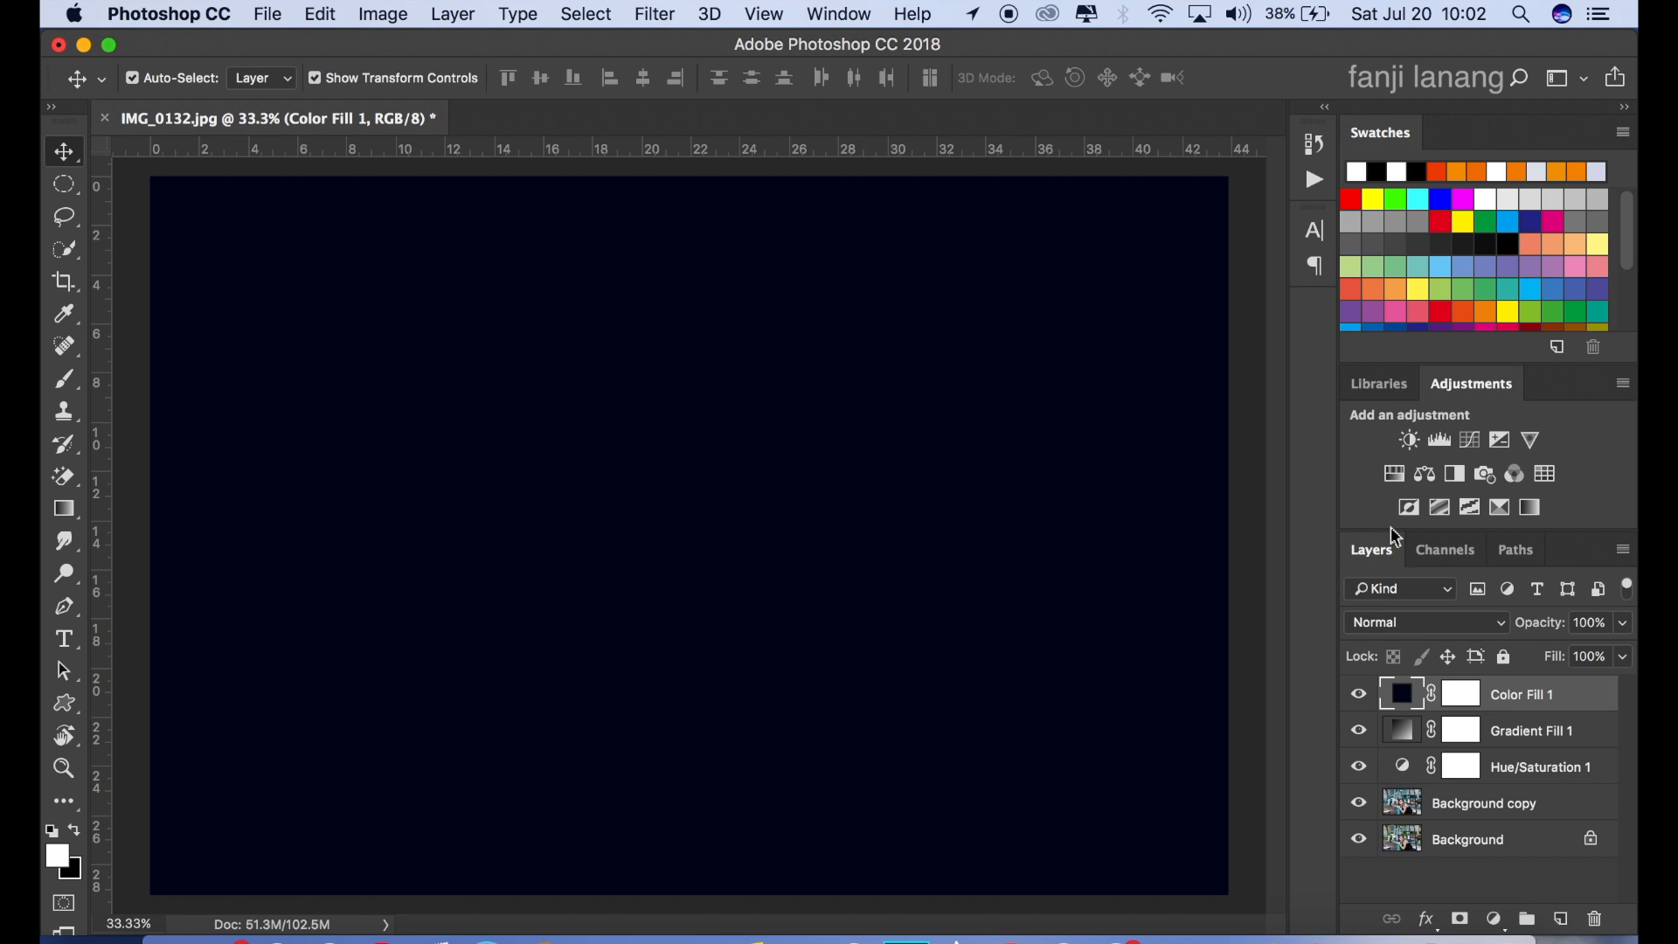
Change the blend mode of the Color Fill 1 layer to Exclusion
{"action": "left_click", "coordinate": [1451, 622]}
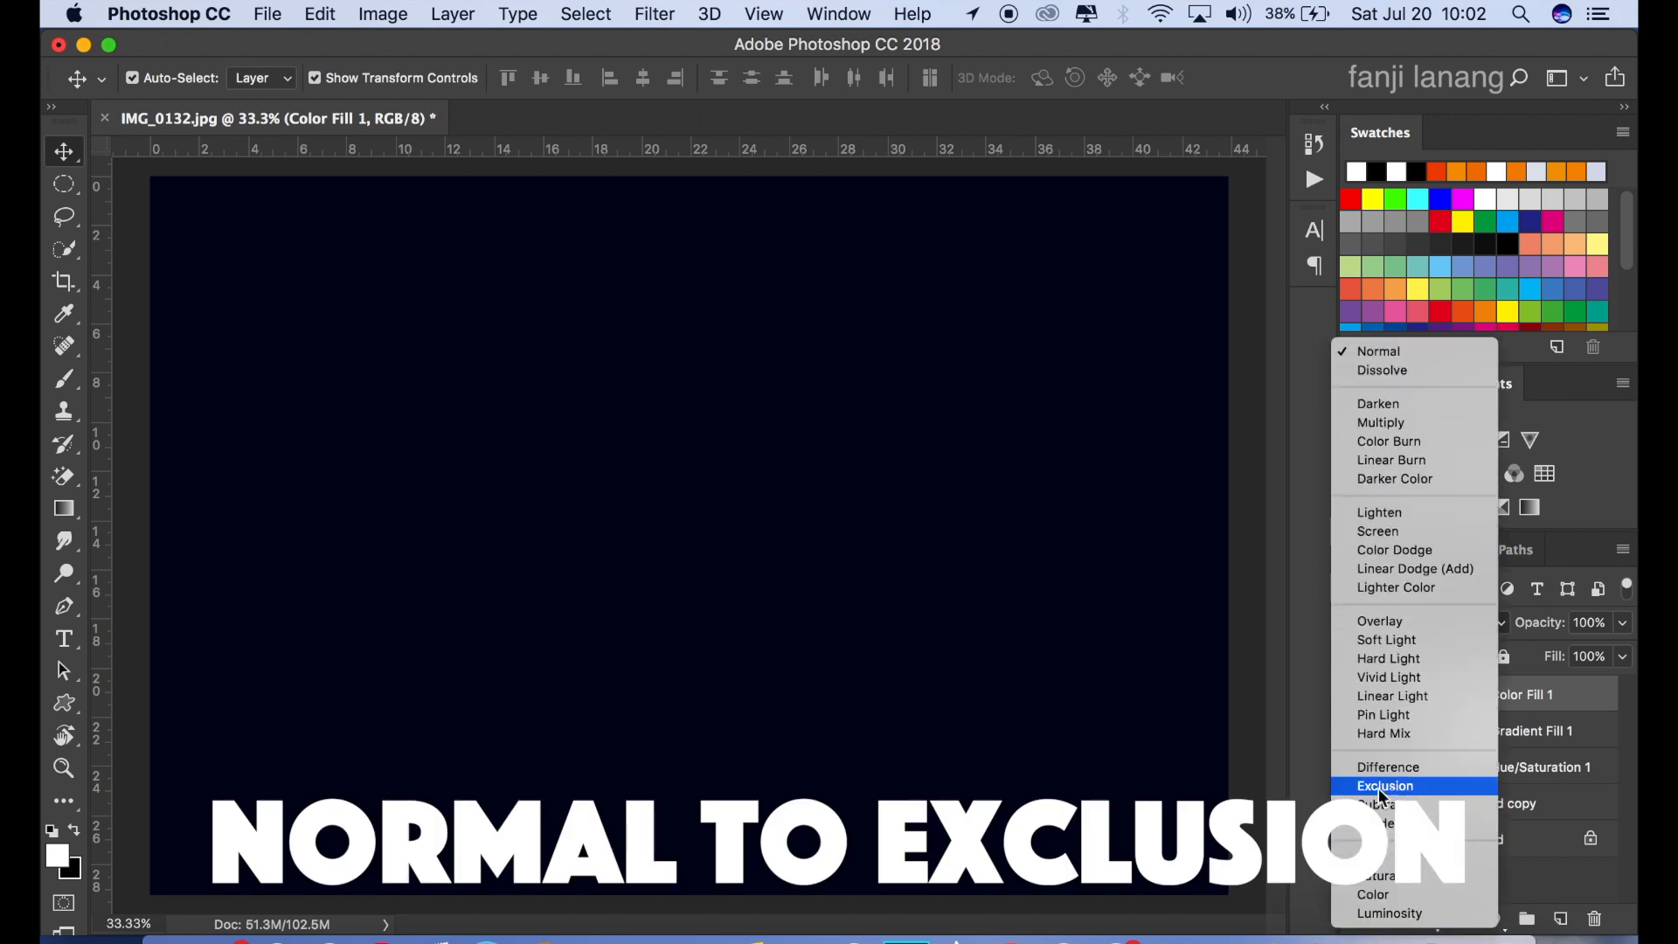
{"action": "left_click", "coordinate": [1382, 788]}
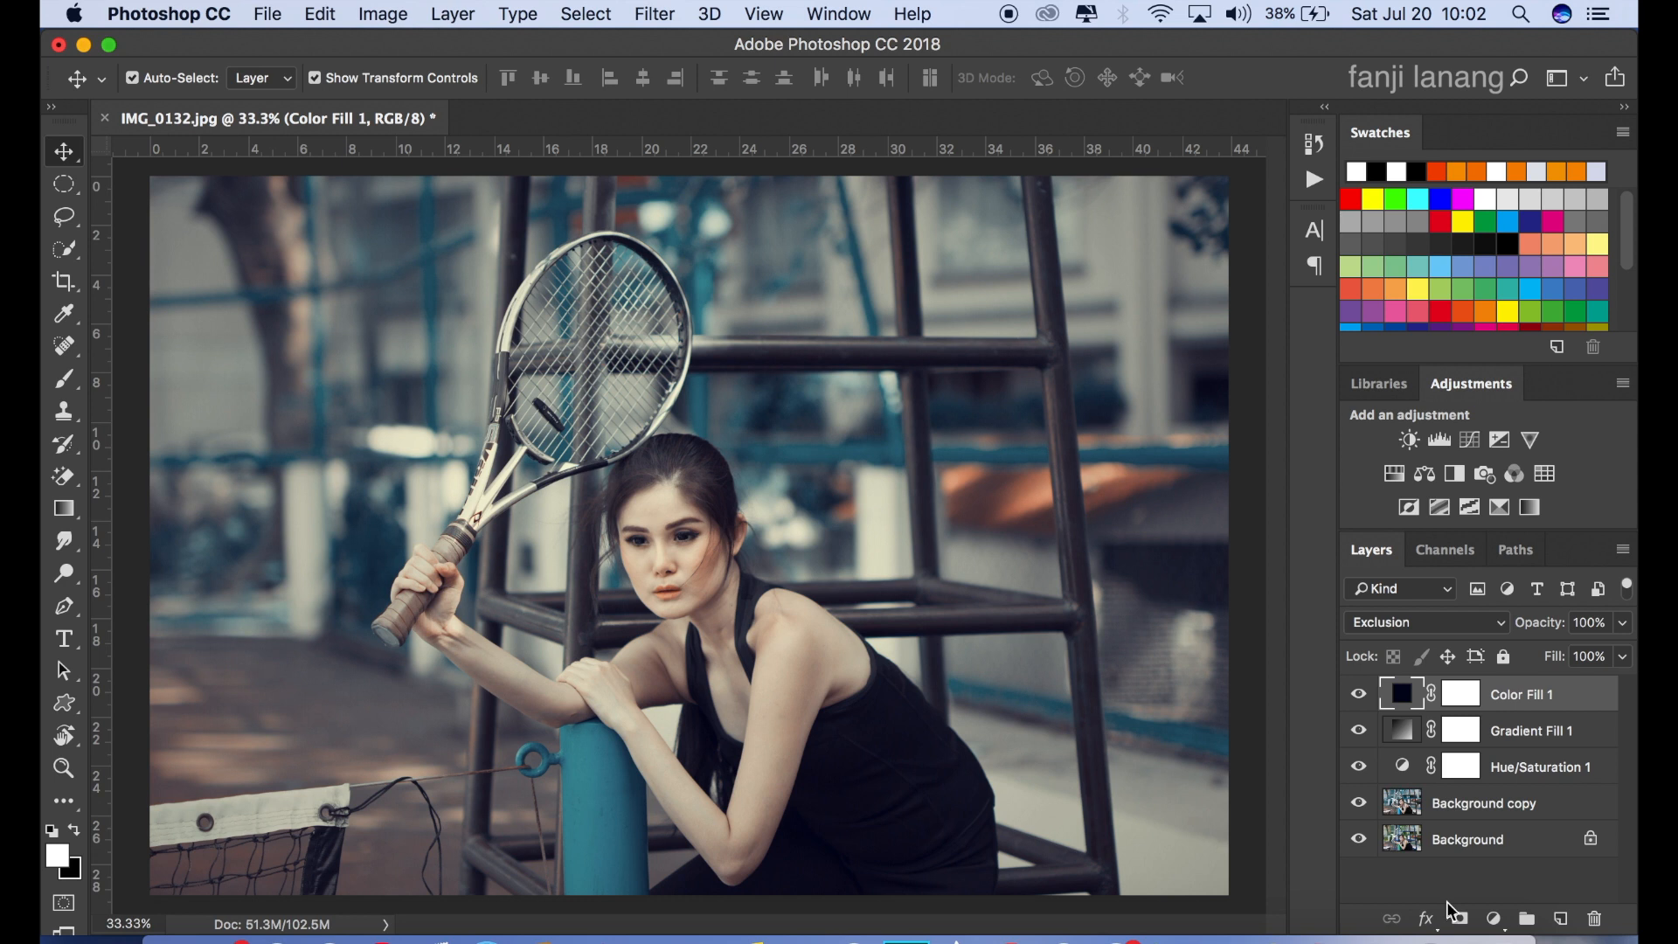
{"action": "left_click", "coordinate": [1493, 919]}
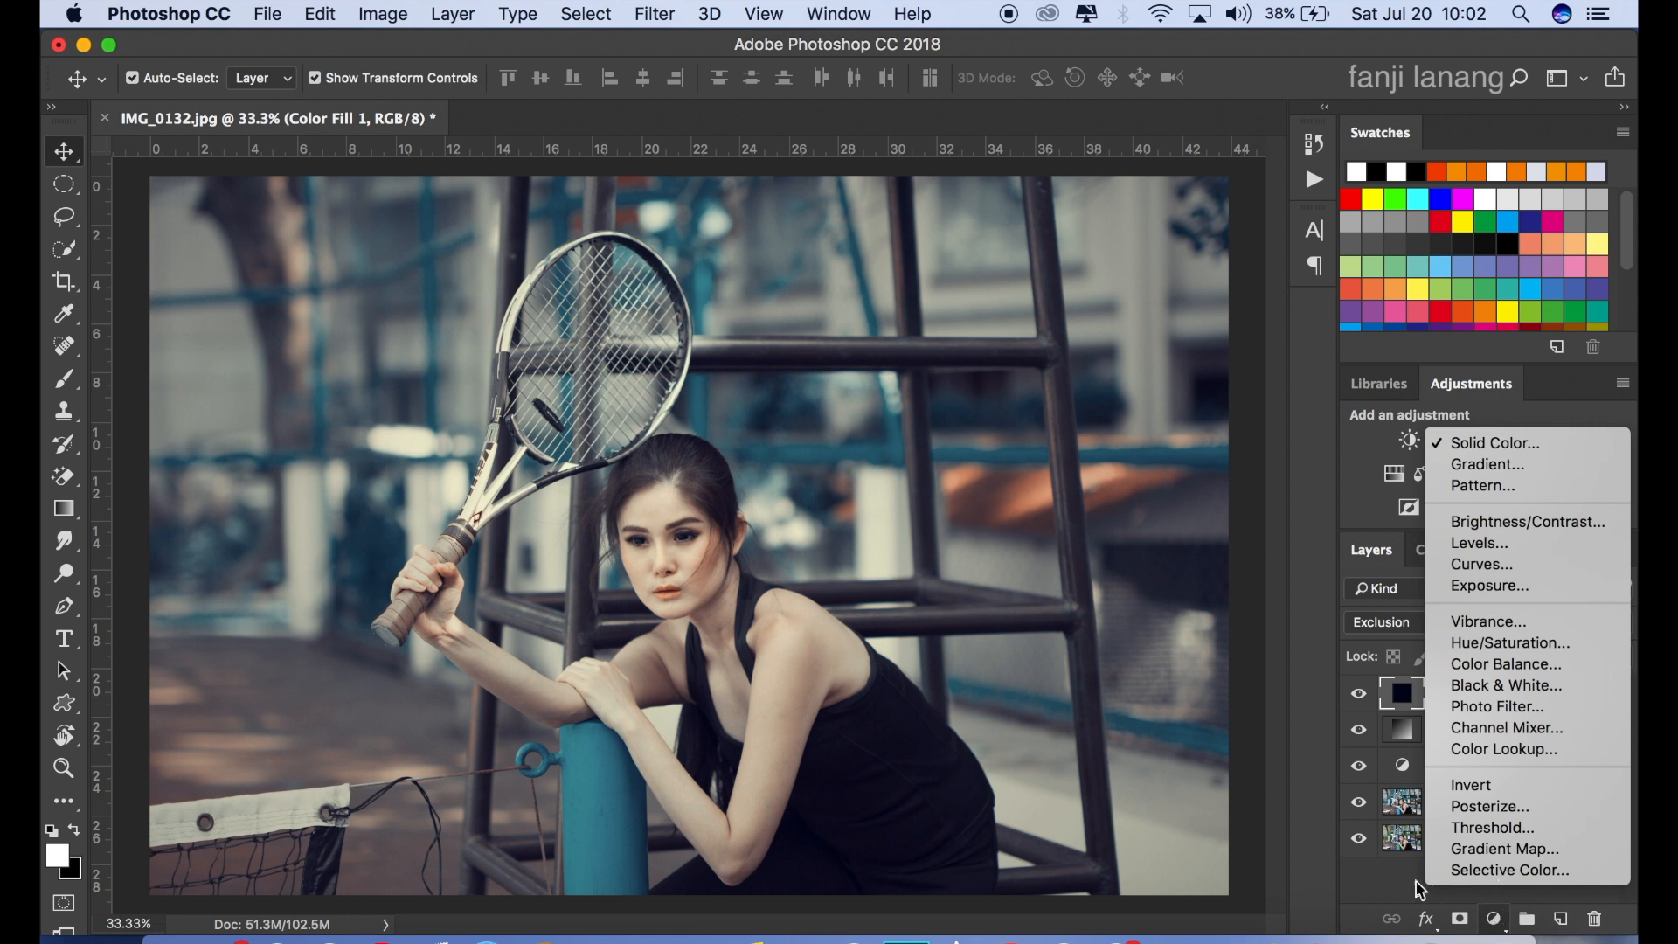
{"action": "left_click", "coordinate": [1420, 890]}
Add an empty layer above Color Fill 1 and ready the Brush tool with the 600 px signature brush
{"action": "left_click", "coordinate": [1560, 919]}
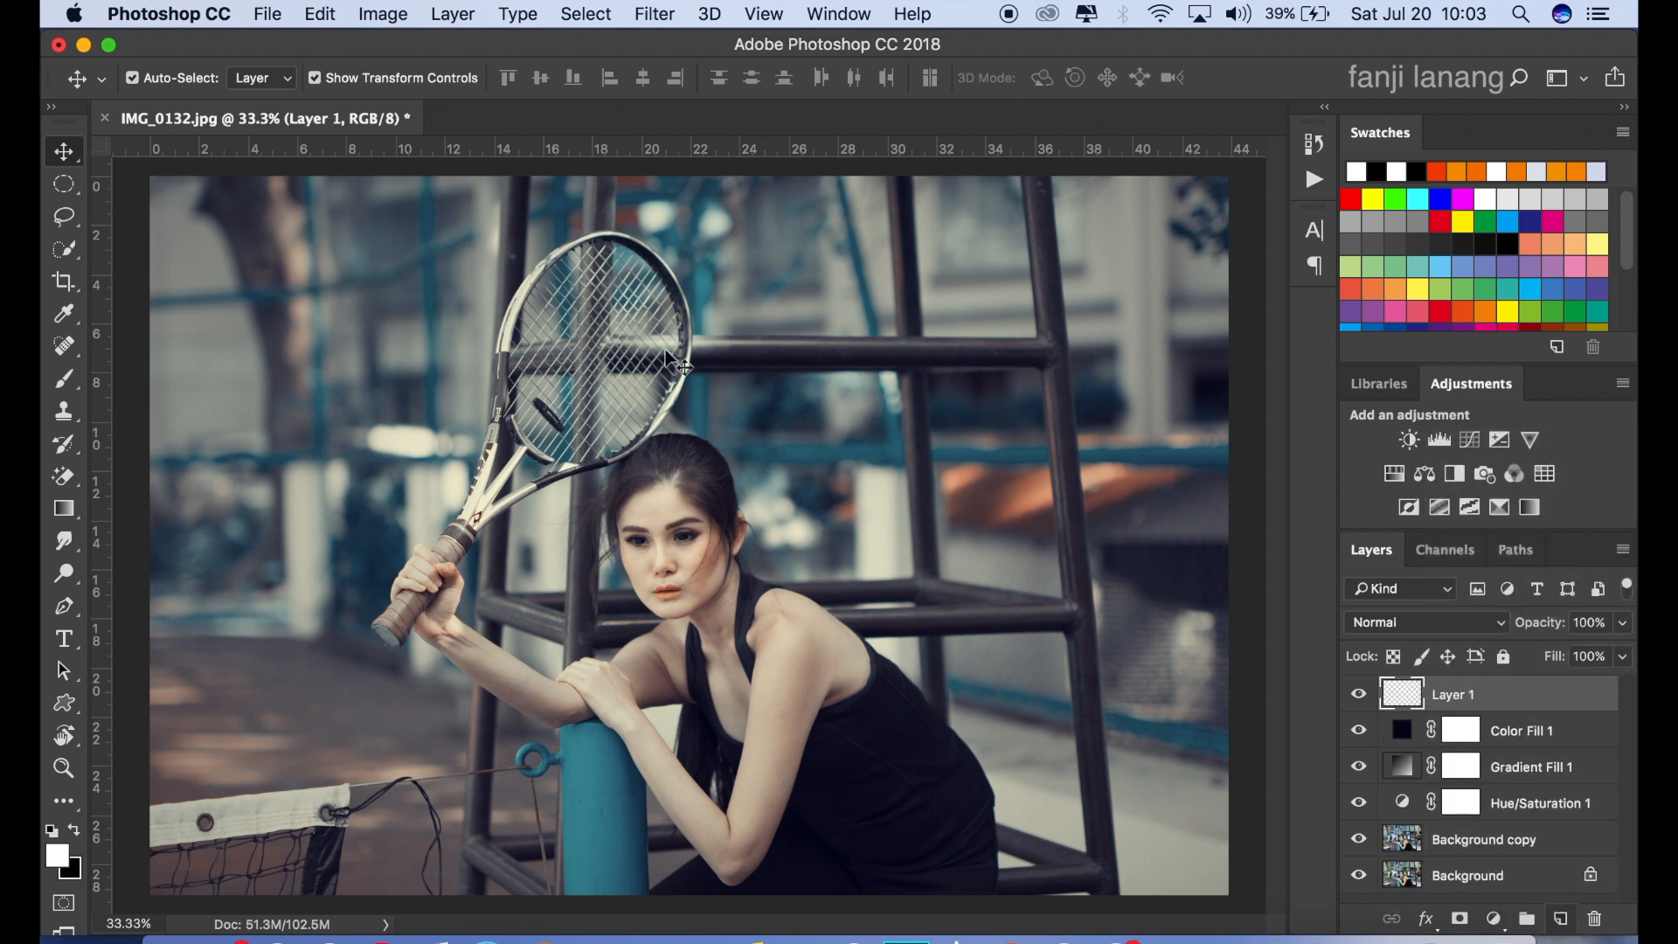
{"action": "left_click", "coordinate": [67, 376]}
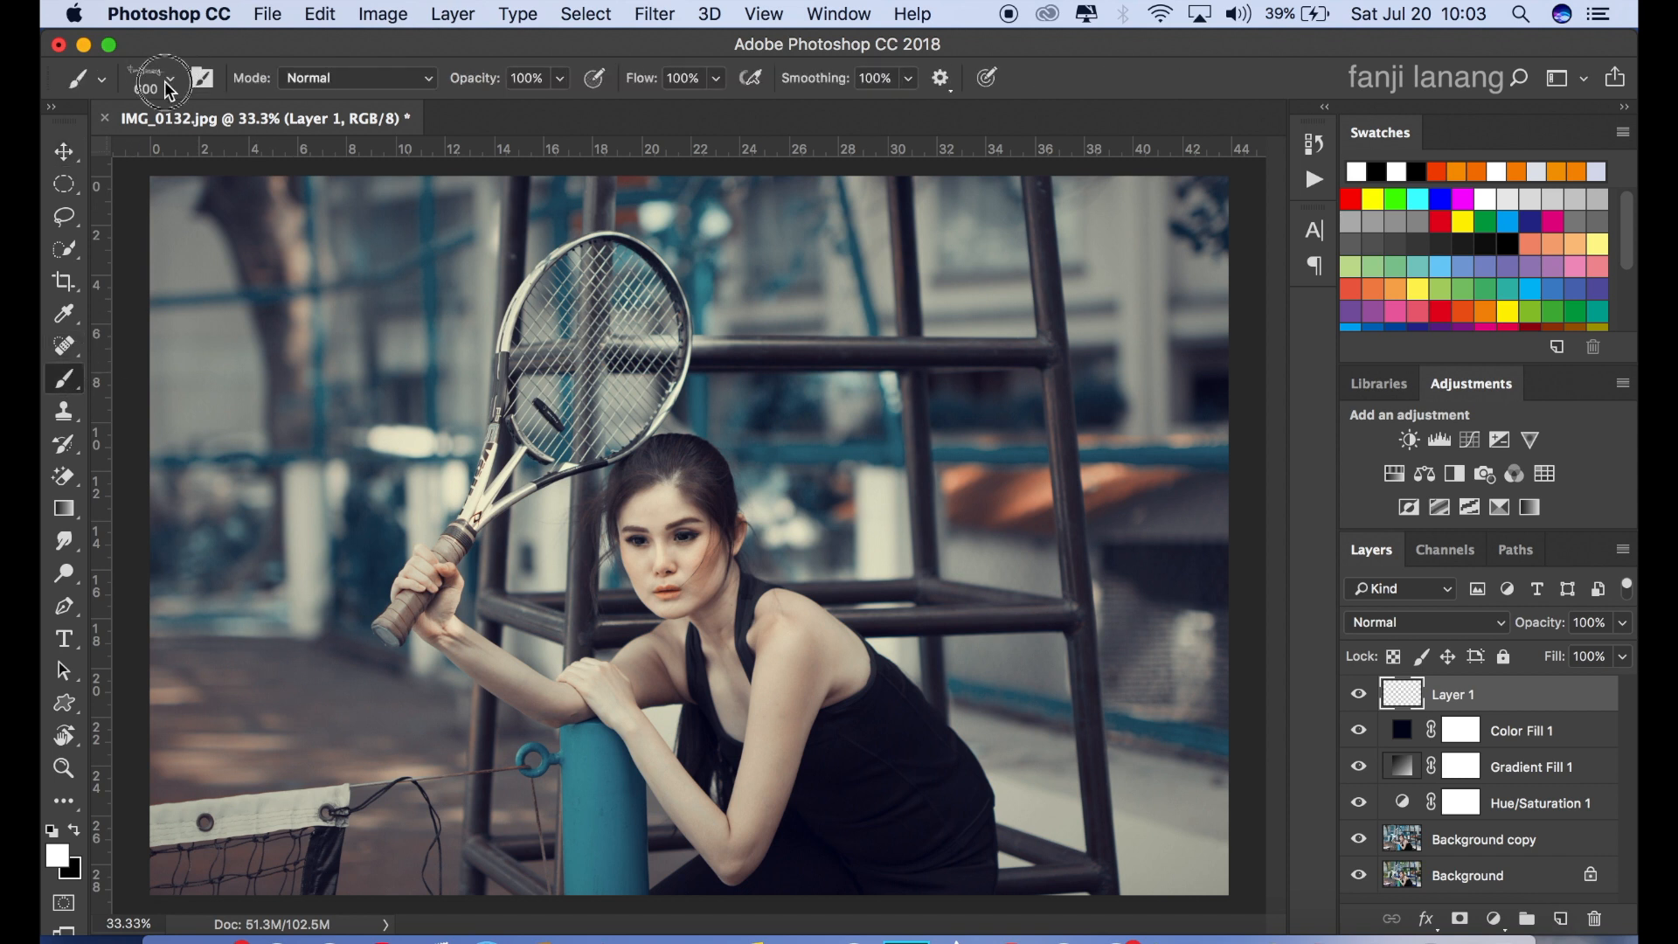
{"action": "left_click", "coordinate": [169, 88]}
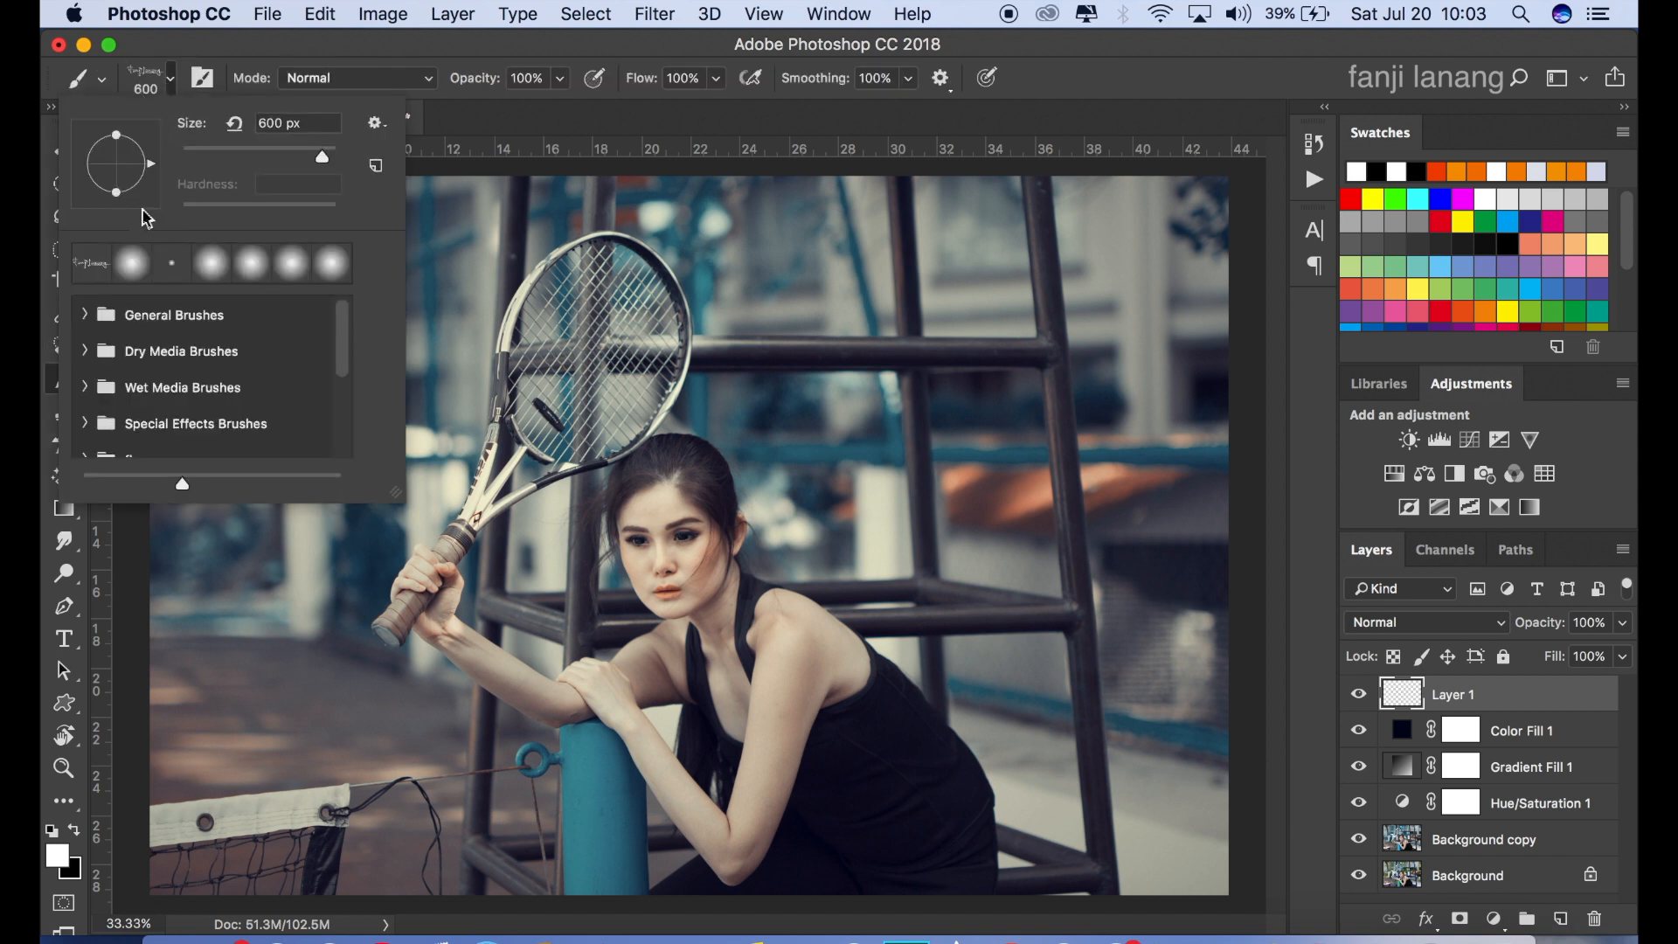
{"action": "left_click", "coordinate": [1077, 86]}
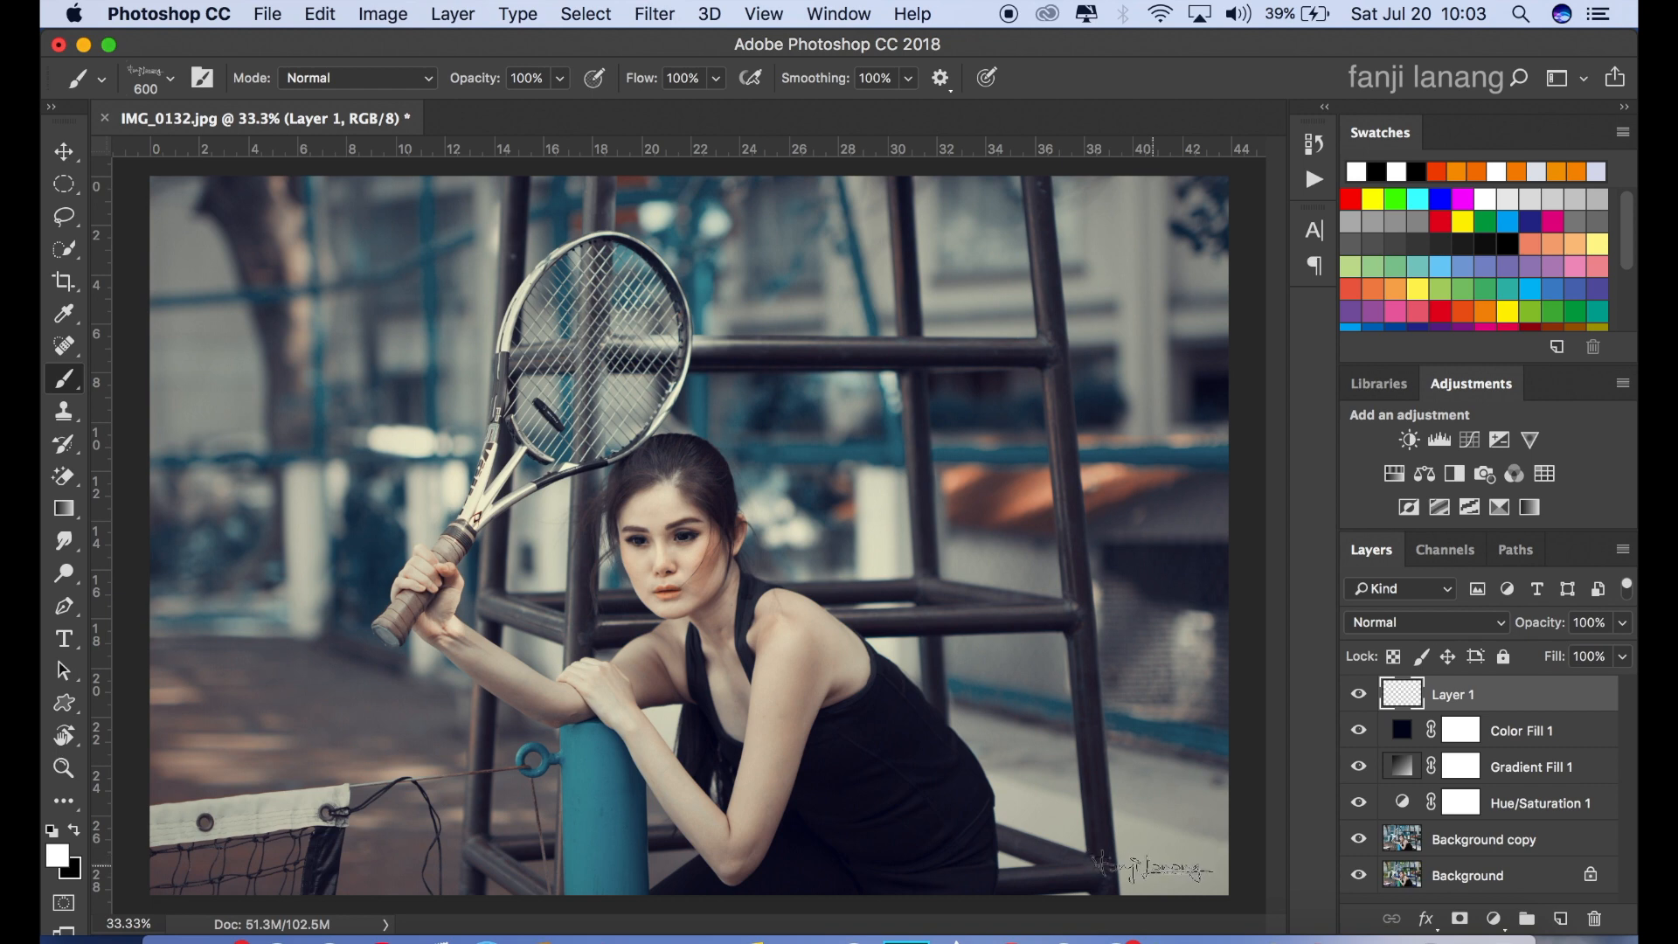